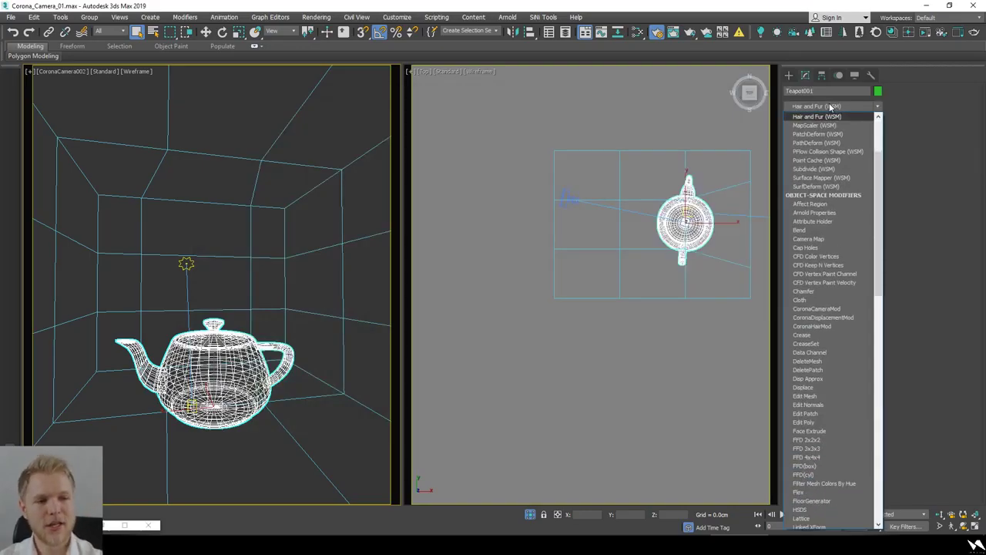
Add the Hair and Fur (WSM) and CoronaHairMod modifiers to the teapot, leaving Hair and Fur selected in the stack
{"action": "key", "text": "Return"}
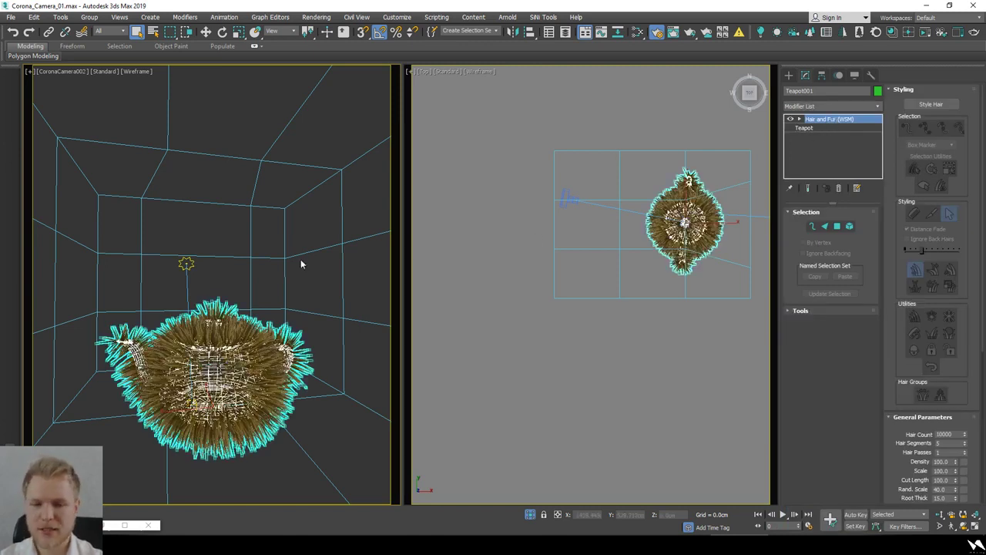
{"action": "left_click", "coordinate": [818, 106]}
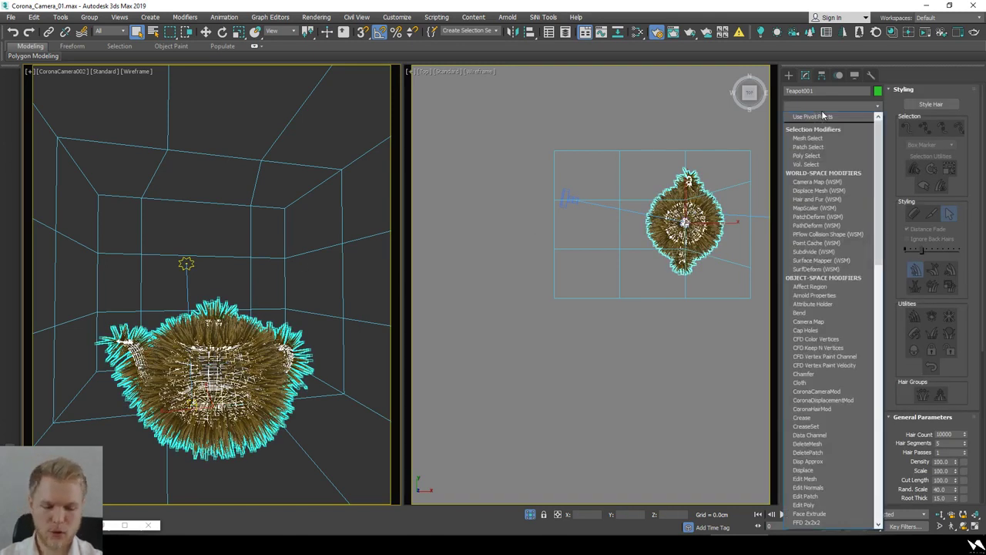
{"action": "type", "text": "co"}
{"action": "key", "text": "Down"}
{"action": "key", "text": "Down"}
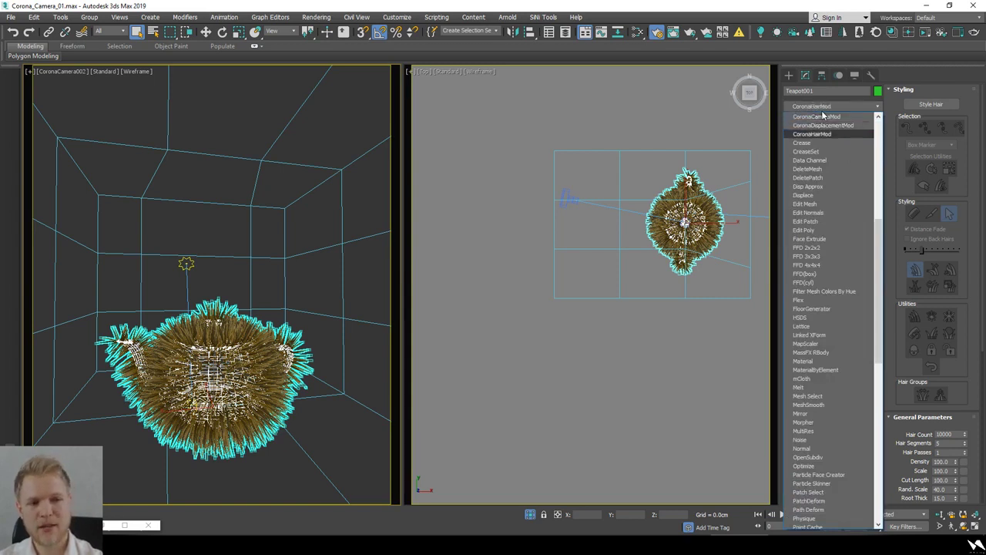
{"action": "key", "text": "Return"}
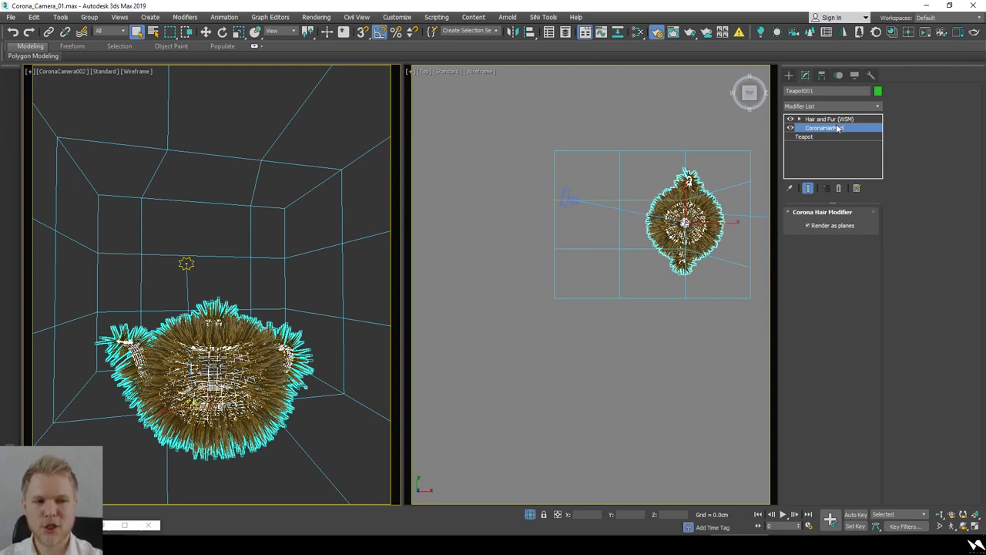
{"action": "left_click", "coordinate": [838, 121]}
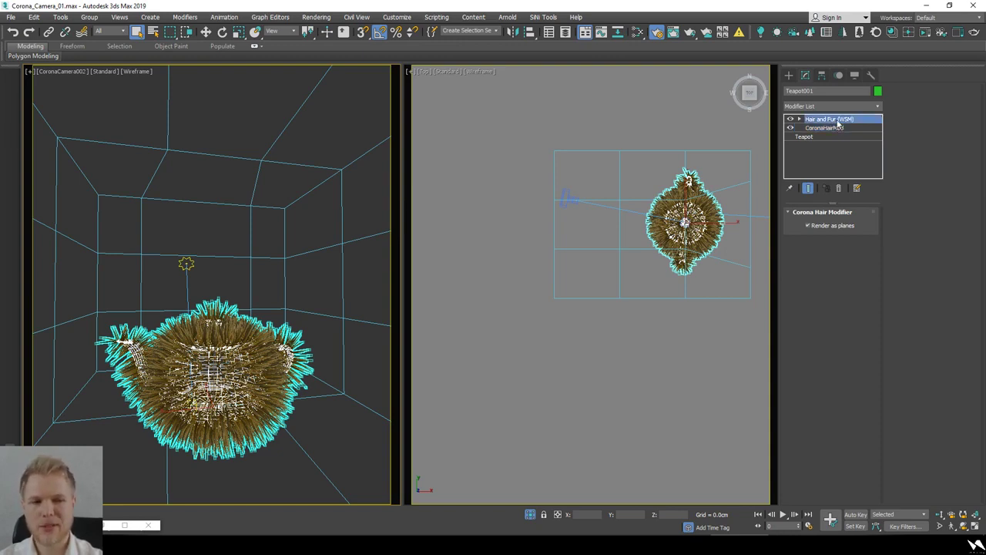
Render the furry teapot through CoronaCamera002, dismiss the missing-assets error and move the frame buffer aside
{"action": "key", "text": "ctrl+i"}
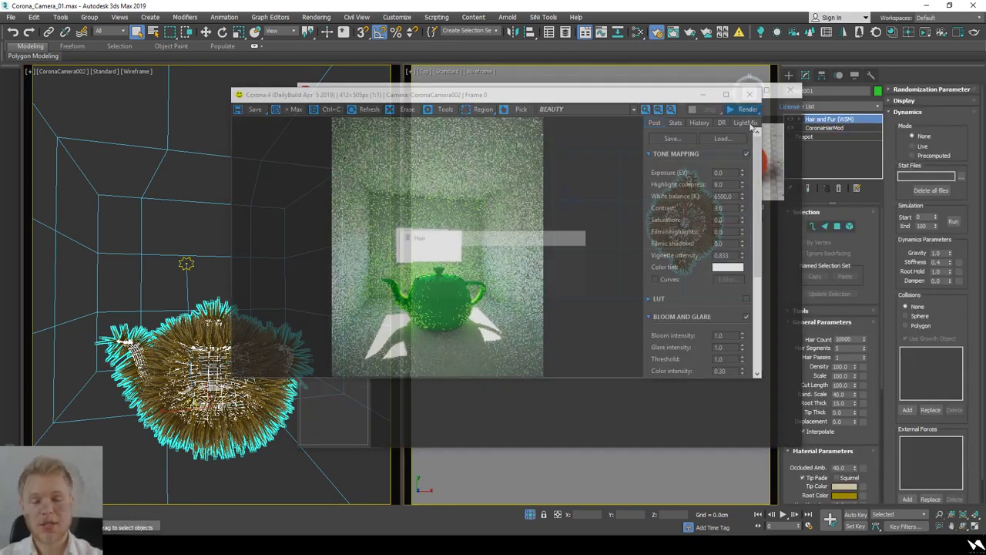
{"action": "key", "text": "shift+q"}
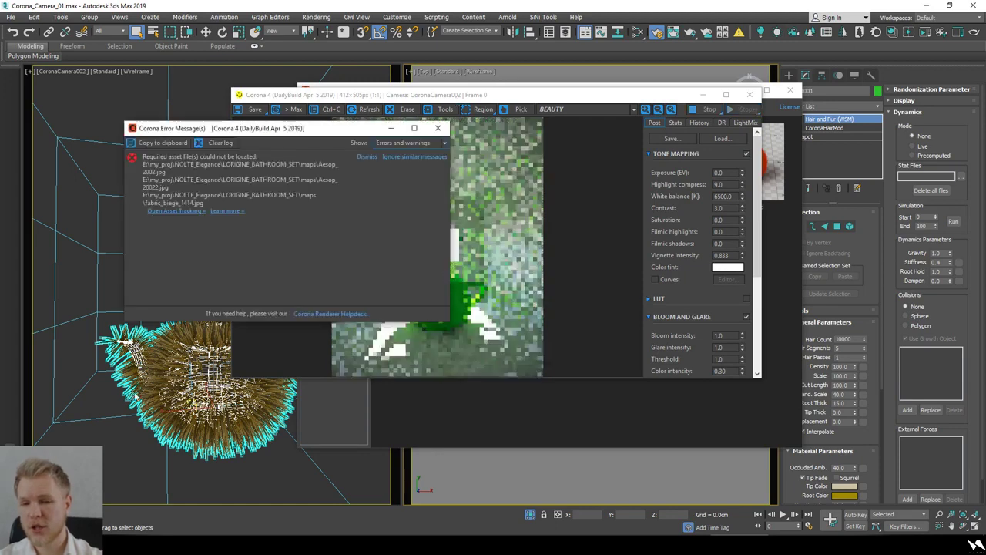
{"action": "left_click", "coordinate": [365, 158]}
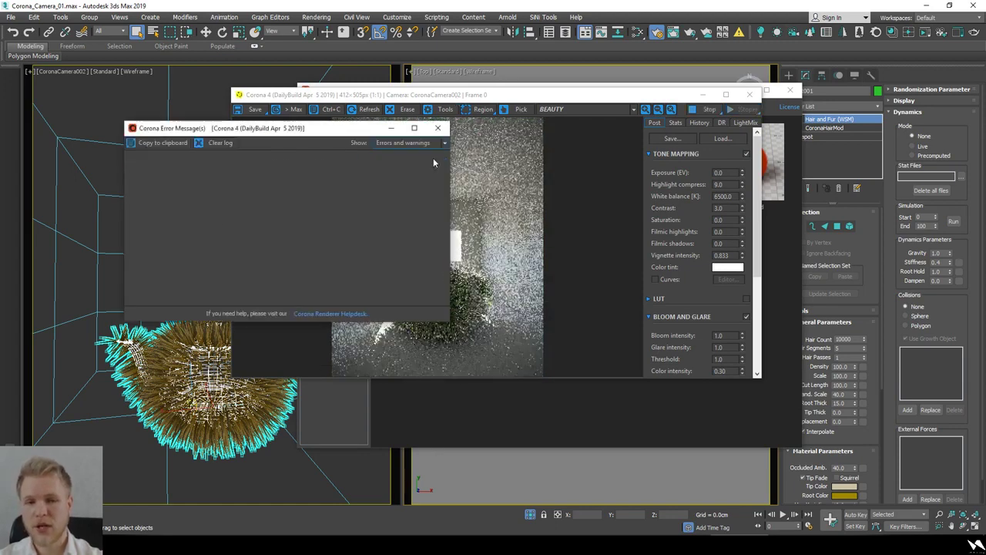
{"action": "left_click", "coordinate": [440, 330]}
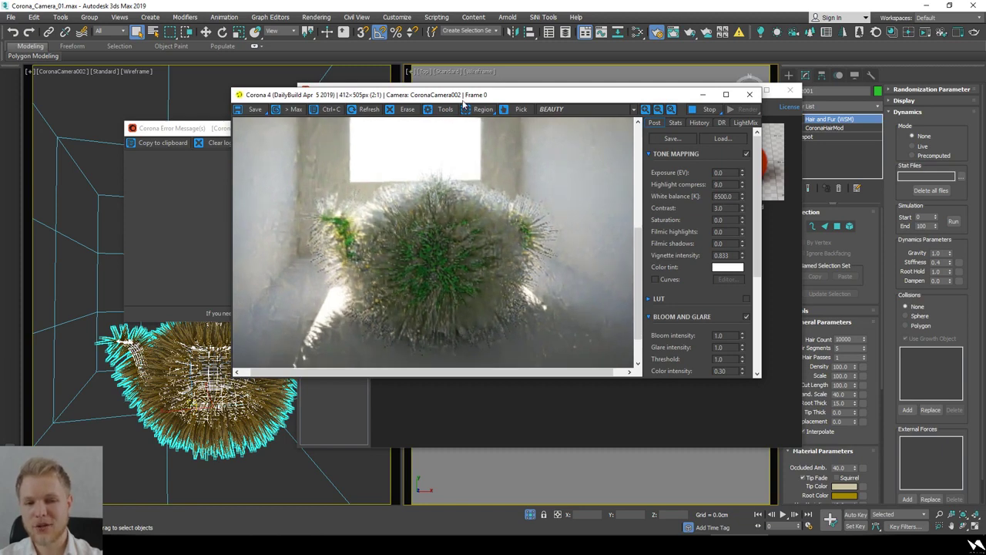
{"action": "left_click_drag", "start_coordinate": [462, 100], "coordinate": [365, 106]}
{"action": "scroll", "coordinate": [332, 284], "scroll_direction": "down", "scroll_amount": 1}
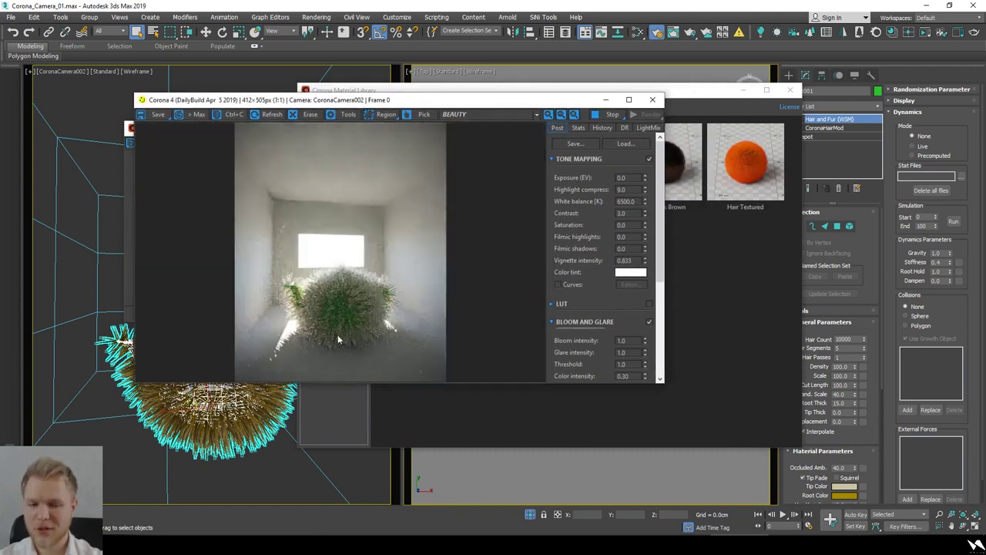
{"action": "left_click_drag", "start_coordinate": [411, 100], "coordinate": [372, 92]}
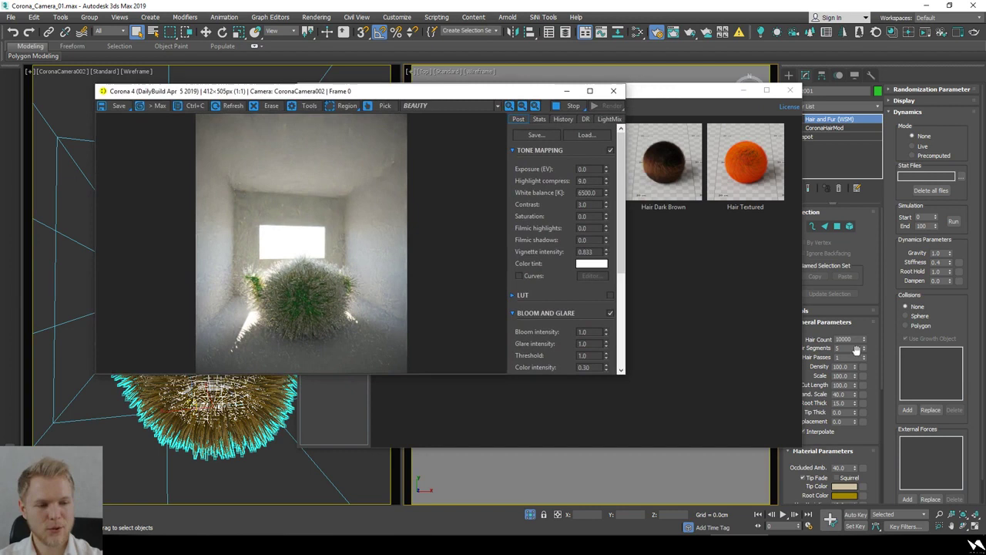
Bring up the Corona Material Library's Basic Hair category and open the Slate Material Editor alongside it, clear of the modifier parameters
{"action": "left_click_drag", "start_coordinate": [866, 270], "coordinate": [864, 198]}
{"action": "scroll", "coordinate": [863, 198], "scroll_direction": "down", "scroll_amount": 2}
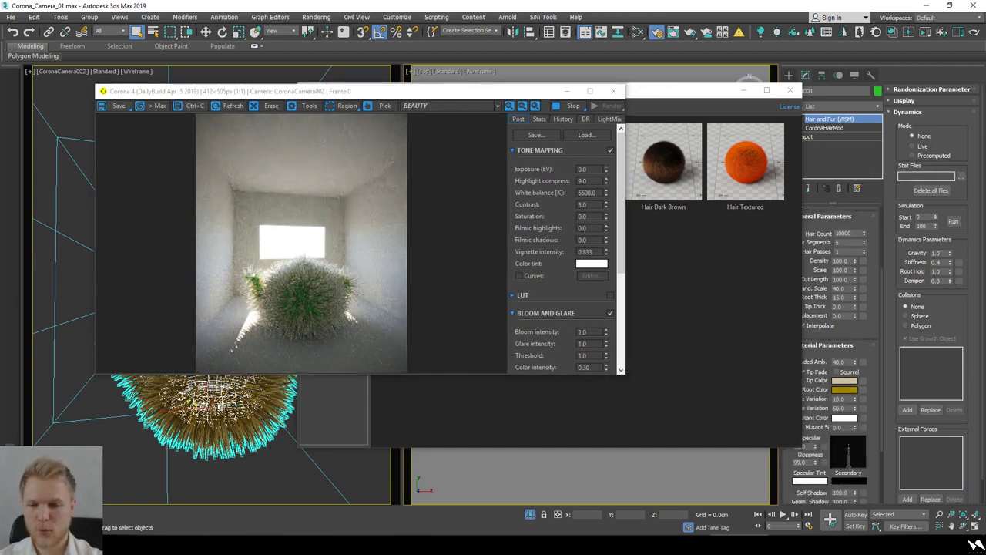
{"action": "left_click", "coordinate": [229, 417]}
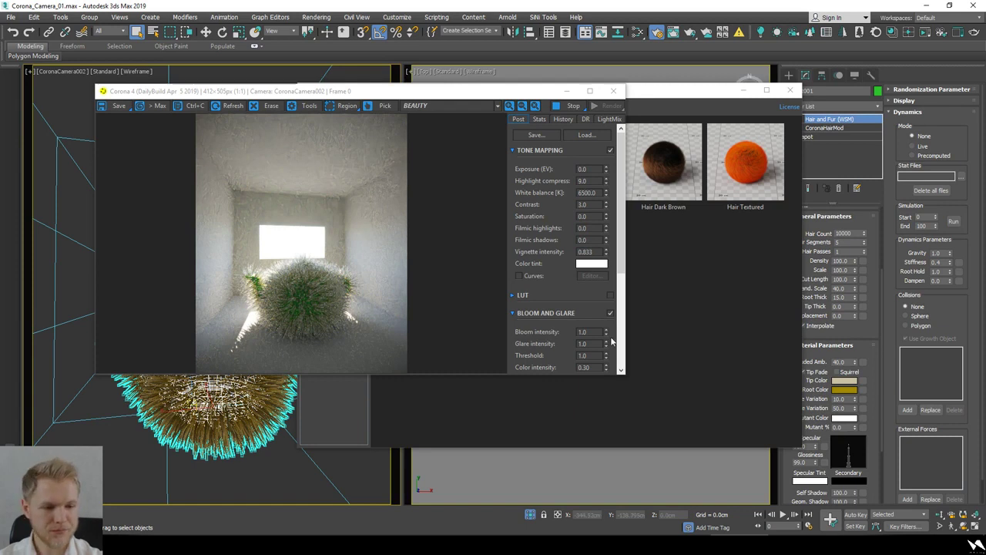
{"action": "left_click", "coordinate": [654, 112]}
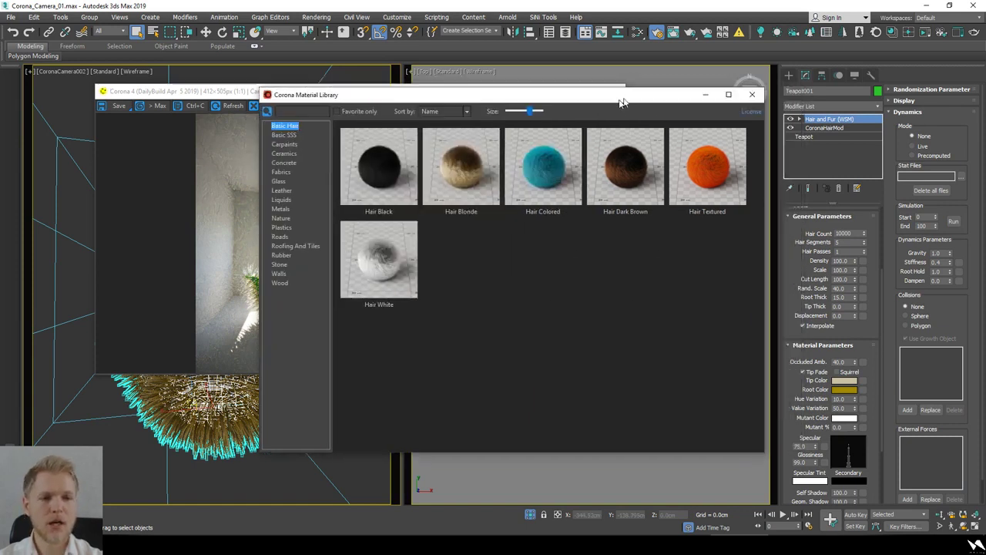
{"action": "left_click", "coordinate": [637, 31]}
{"action": "left_click", "coordinate": [434, 232]}
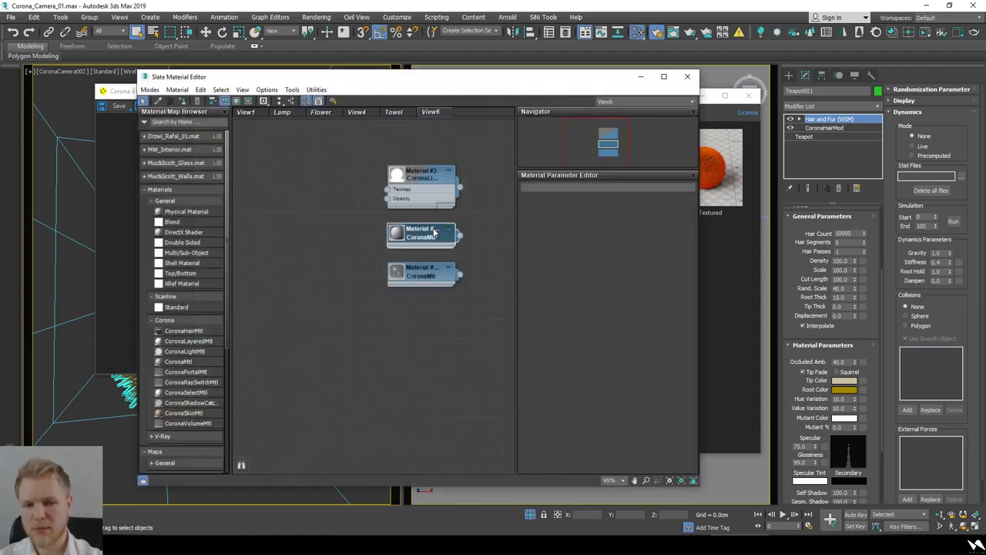
{"action": "left_click_drag", "start_coordinate": [242, 77], "coordinate": [416, 73]}
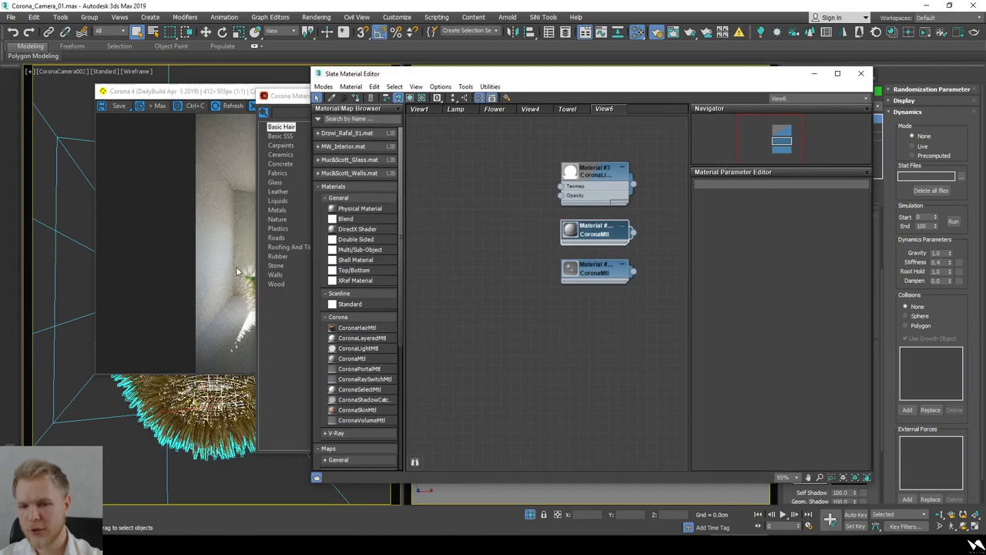
{"action": "left_click", "coordinate": [237, 271]}
{"action": "left_click", "coordinate": [624, 295]}
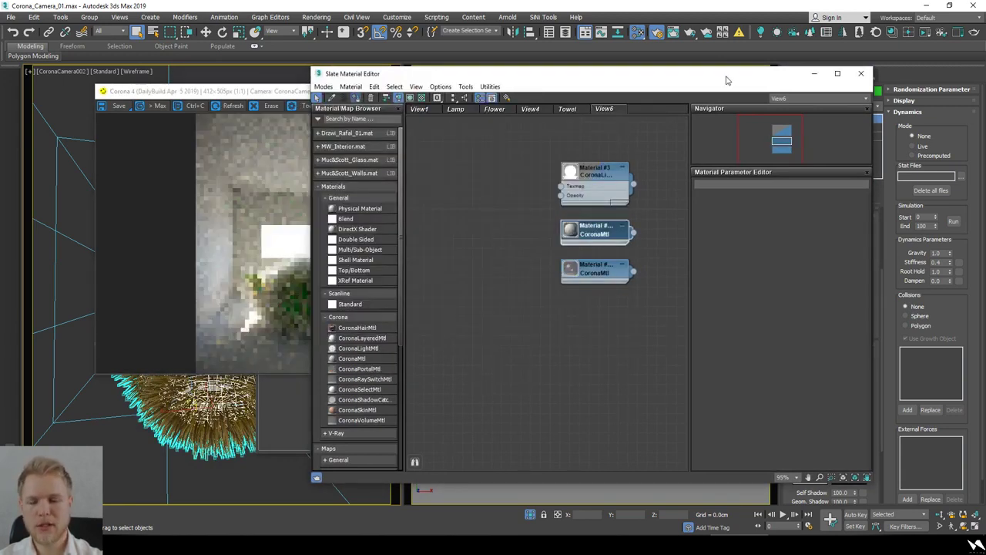
{"action": "left_click_drag", "start_coordinate": [726, 80], "coordinate": [573, 80]}
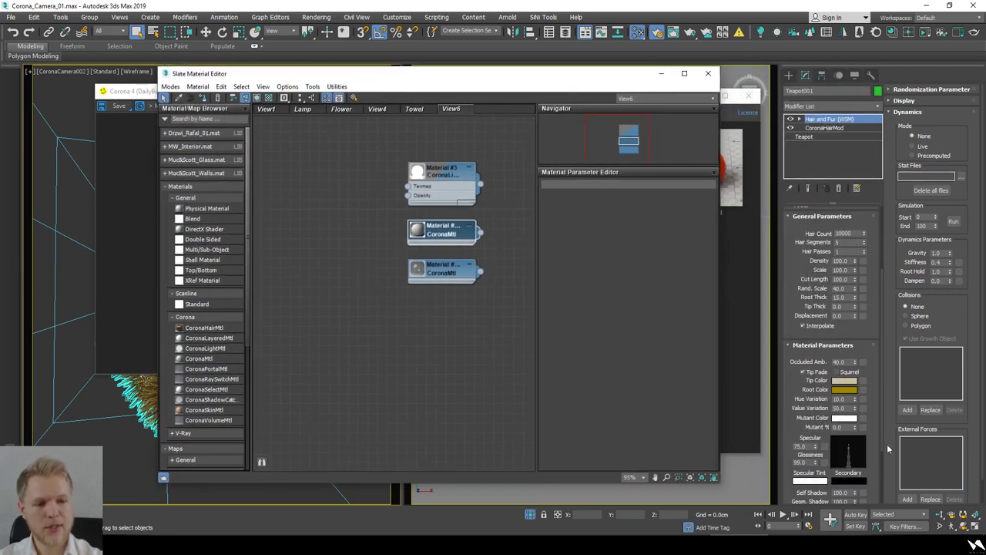
Apply the Hair Blonde library material as the Hair and Fur modifier's custom shader, and minimize the material library
{"action": "scroll", "coordinate": [888, 432], "scroll_direction": "down", "scroll_amount": 2}
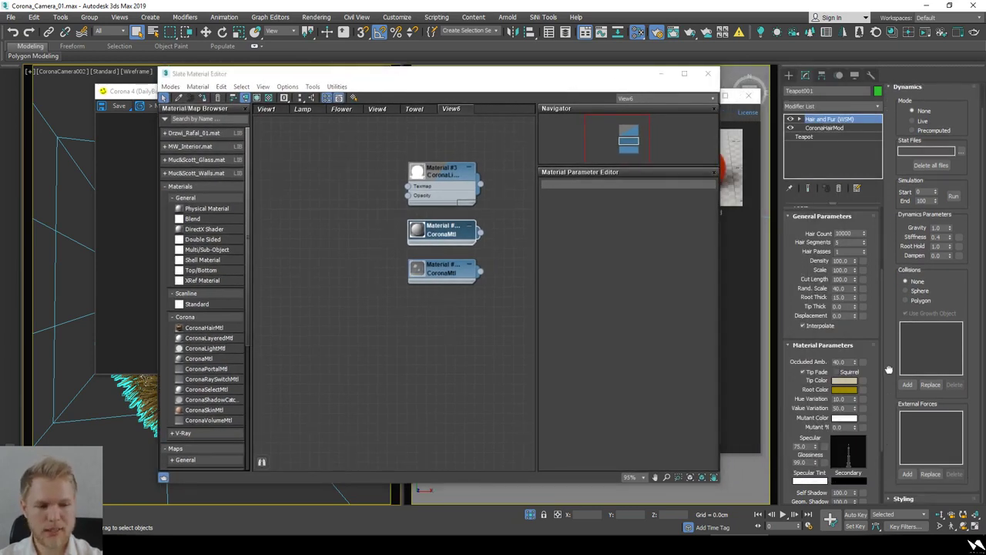
{"action": "scroll", "coordinate": [880, 379], "scroll_direction": "down", "scroll_amount": 3}
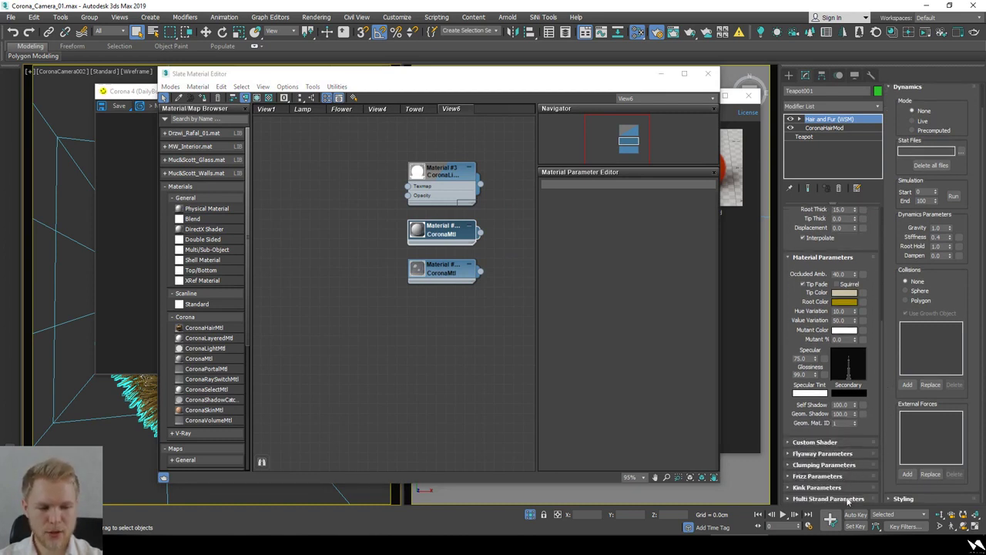
{"action": "scroll", "coordinate": [848, 447], "scroll_direction": "up", "scroll_amount": 6}
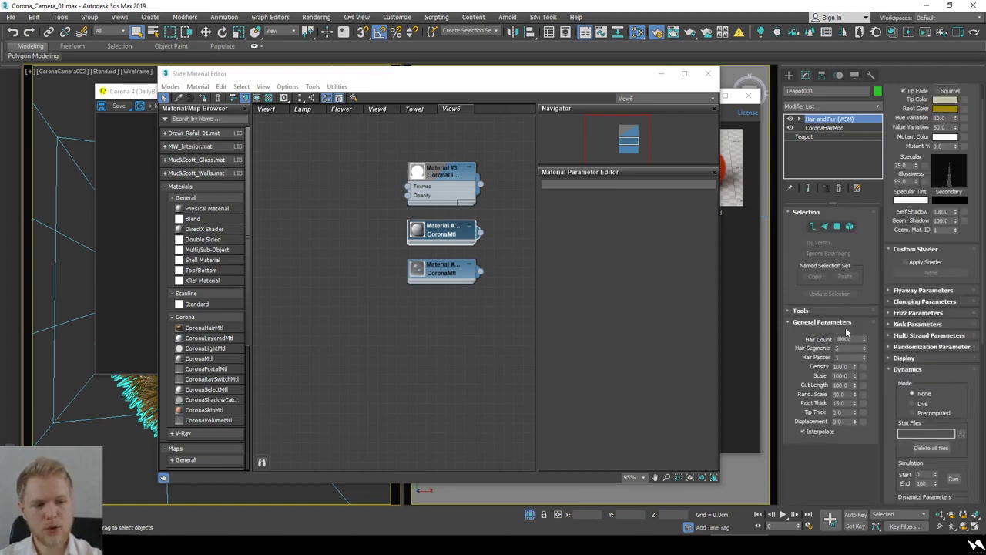
{"action": "scroll", "coordinate": [908, 111], "scroll_direction": "up", "scroll_amount": 1}
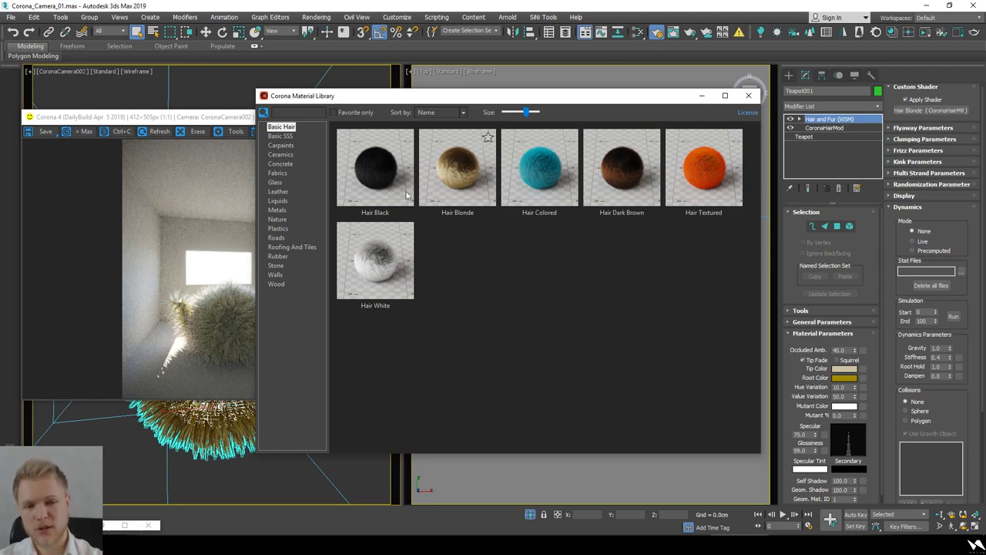
{"action": "left_click", "coordinate": [701, 96]}
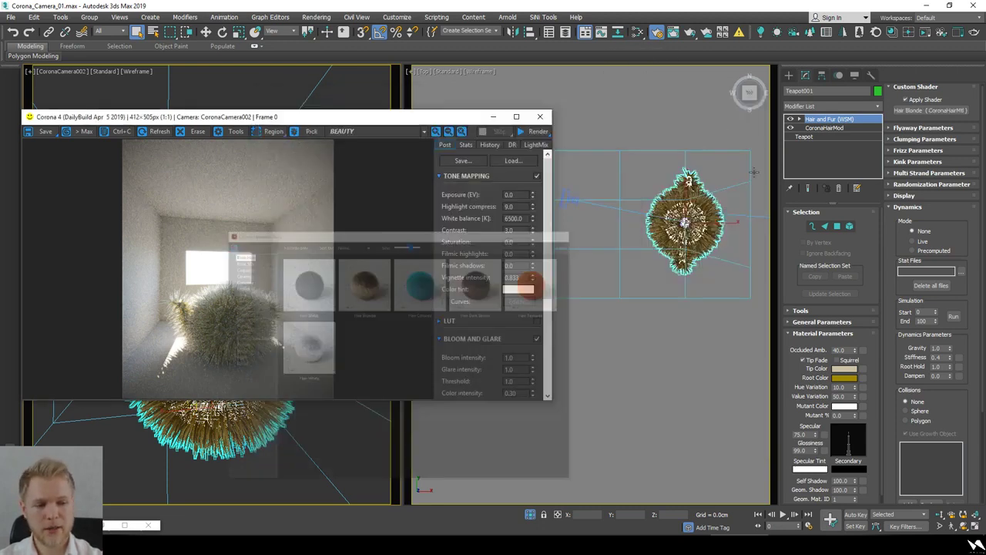
Set the teapot's hair count to 30000 and raise it further to 50000
{"action": "left_click_drag", "start_coordinate": [796, 389], "coordinate": [815, 374]}
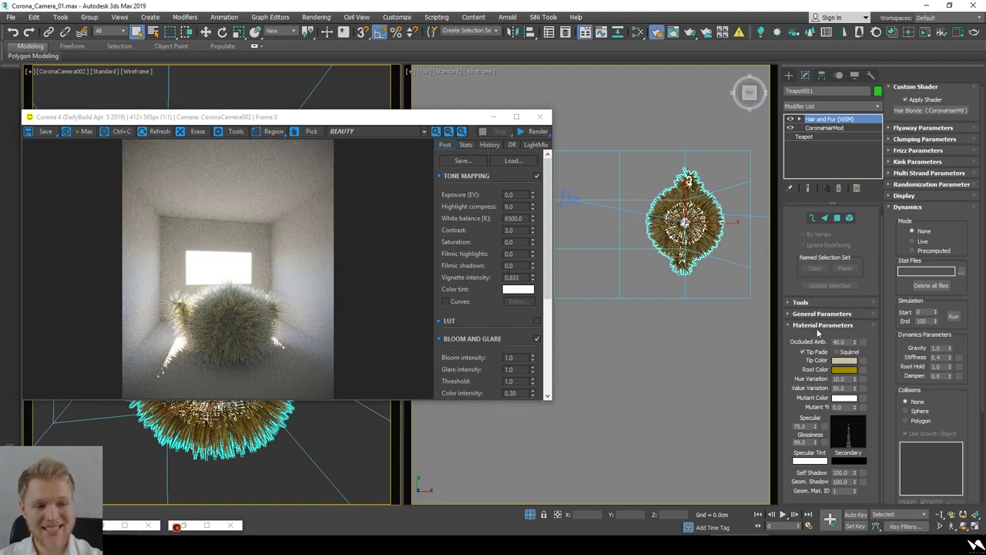
{"action": "left_click", "coordinate": [822, 315]}
{"action": "double_click", "coordinate": [845, 340]}
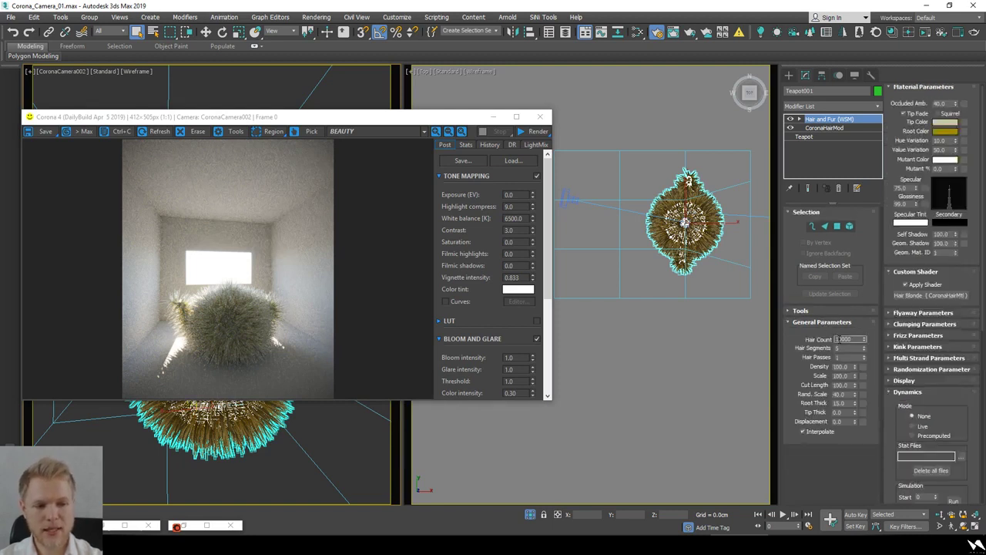
{"action": "type", "text": "30000"}
{"action": "key", "text": "Return"}
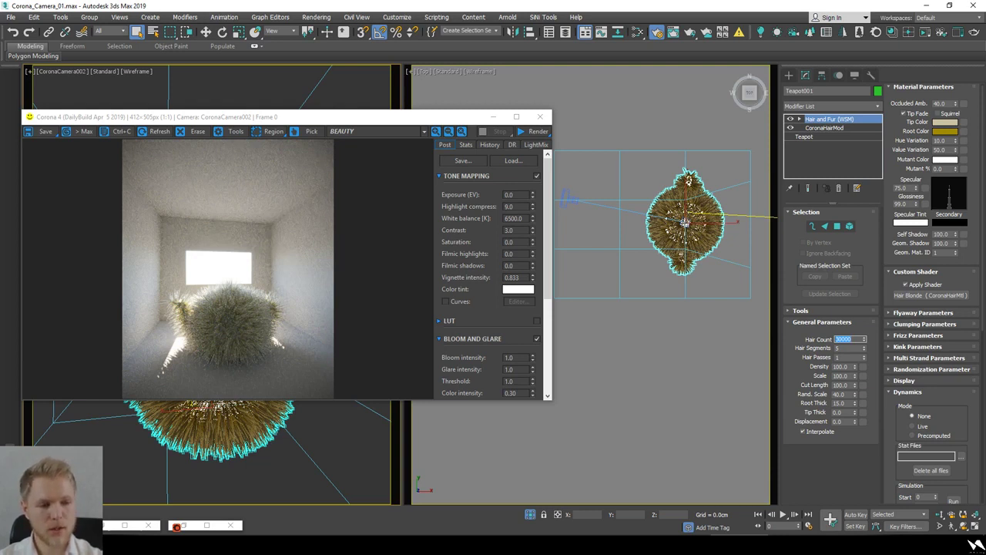
{"action": "type", "text": "50000"}
{"action": "key", "text": "Return"}
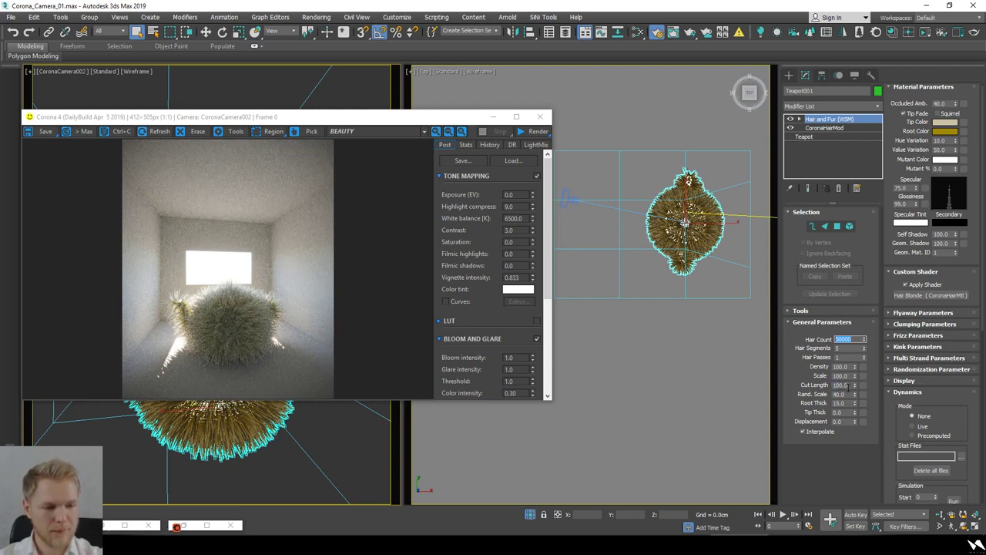
Set the hair scale to 50 in the Hair and Fur general parameters
{"action": "left_click", "coordinate": [843, 375]}
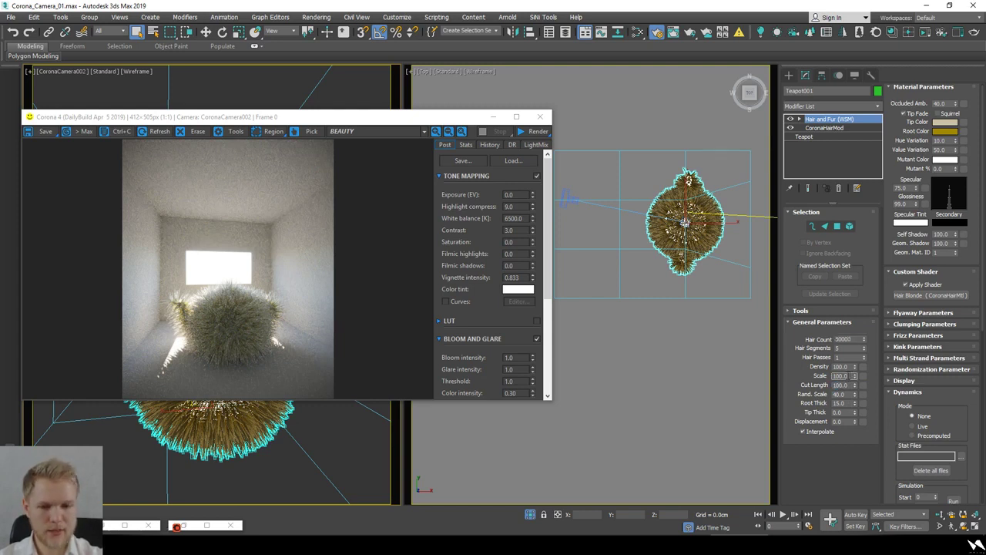
{"action": "type", "text": "50"}
{"action": "key", "text": "Return"}
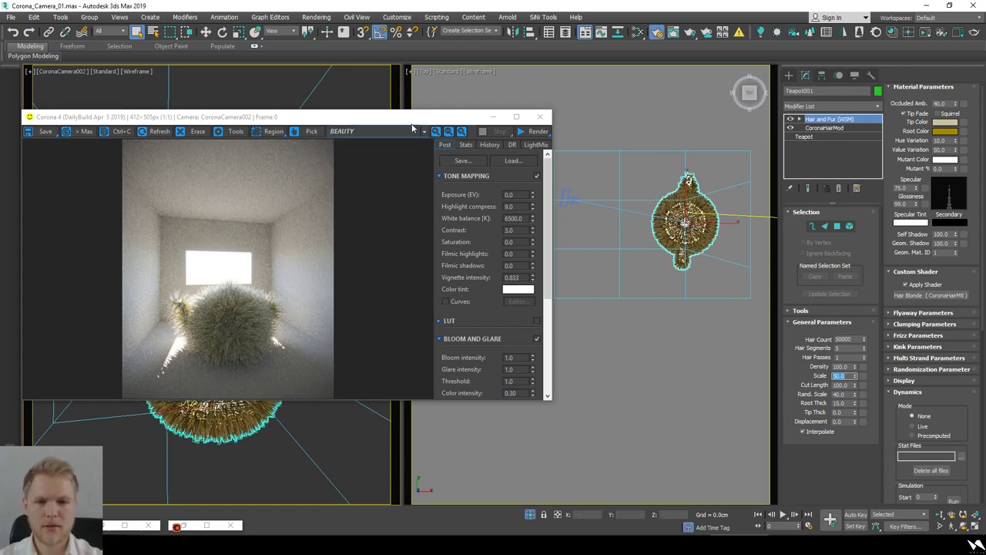
Move the Corona frame buffer clear of the teapot in the camera viewport and close the Corona error message window
{"action": "left_click_drag", "start_coordinate": [412, 127], "coordinate": [599, 123]}
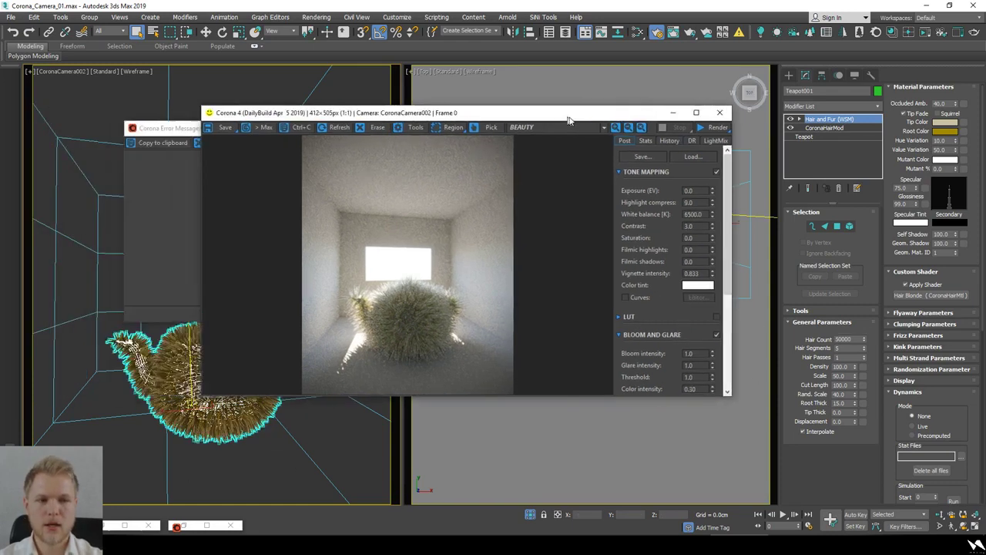
{"action": "left_click", "coordinate": [817, 311]}
{"action": "left_click_drag", "start_coordinate": [462, 111], "coordinate": [616, 77]}
{"action": "left_click", "coordinate": [444, 137]}
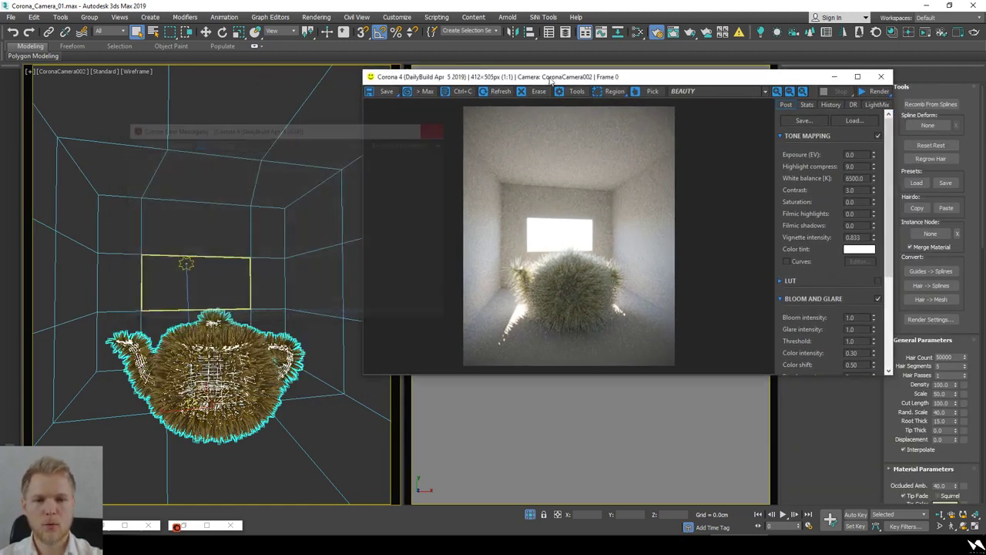
{"action": "left_click_drag", "start_coordinate": [551, 80], "coordinate": [482, 47]}
Enter hair styling mode and comb the teapot's hair sideways in the camera view with the large hair brush
{"action": "left_click", "coordinate": [854, 376]}
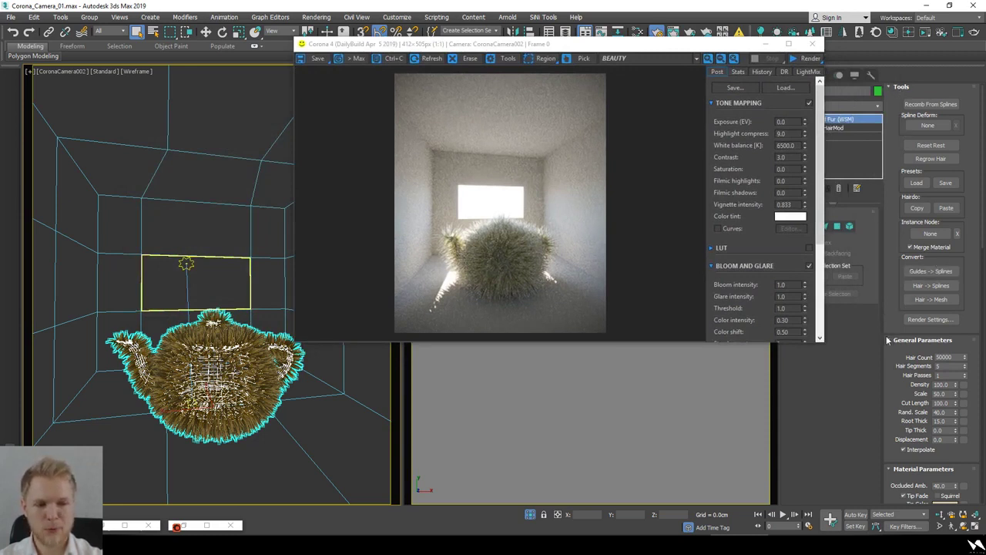
{"action": "left_click", "coordinate": [912, 85]}
{"action": "left_click_drag", "start_coordinate": [921, 99], "coordinate": [873, 312]}
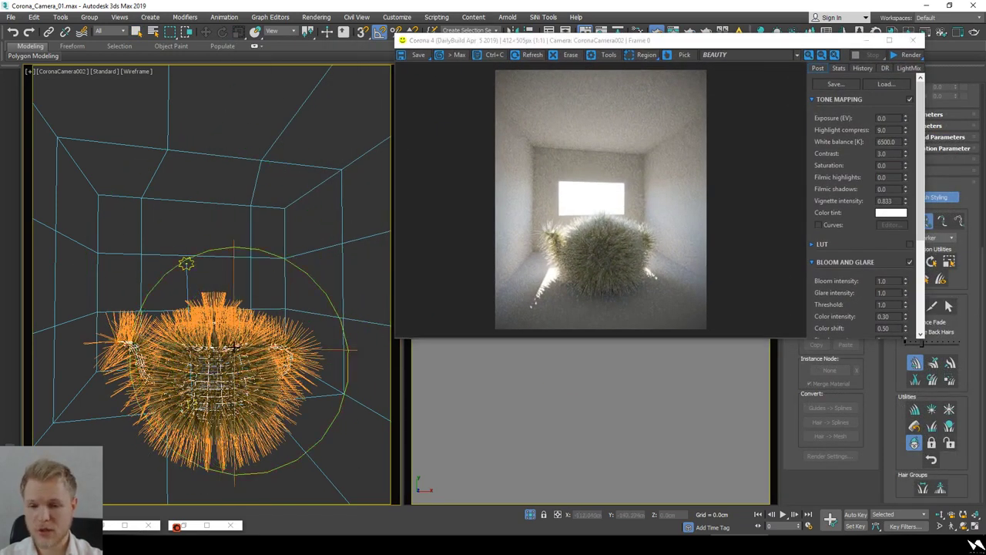
{"action": "mouse_move", "coordinate": [219, 363]}
{"action": "left_mouse_down"}
{"action": "mouse_move", "coordinate": [263, 341]}
{"action": "mouse_move", "coordinate": [246, 352]}
{"action": "mouse_move", "coordinate": [233, 336]}
{"action": "mouse_move", "coordinate": [248, 318]}
{"action": "mouse_move", "coordinate": [195, 329]}
{"action": "mouse_move", "coordinate": [168, 362]}
{"action": "mouse_move", "coordinate": [146, 325]}
{"action": "mouse_move", "coordinate": [134, 348]}
{"action": "mouse_move", "coordinate": [121, 329]}
{"action": "mouse_move", "coordinate": [212, 440]}
{"action": "mouse_move", "coordinate": [246, 432]}
{"action": "mouse_move", "coordinate": [236, 435]}
{"action": "mouse_move", "coordinate": [298, 444]}
{"action": "mouse_move", "coordinate": [256, 413]}
{"action": "mouse_move", "coordinate": [278, 421]}
{"action": "mouse_move", "coordinate": [235, 364]}
{"action": "mouse_move", "coordinate": [191, 416]}
{"action": "mouse_move", "coordinate": [219, 389]}
{"action": "mouse_move", "coordinate": [171, 375]}
{"action": "mouse_move", "coordinate": [245, 372]}
{"action": "left_mouse_up"}
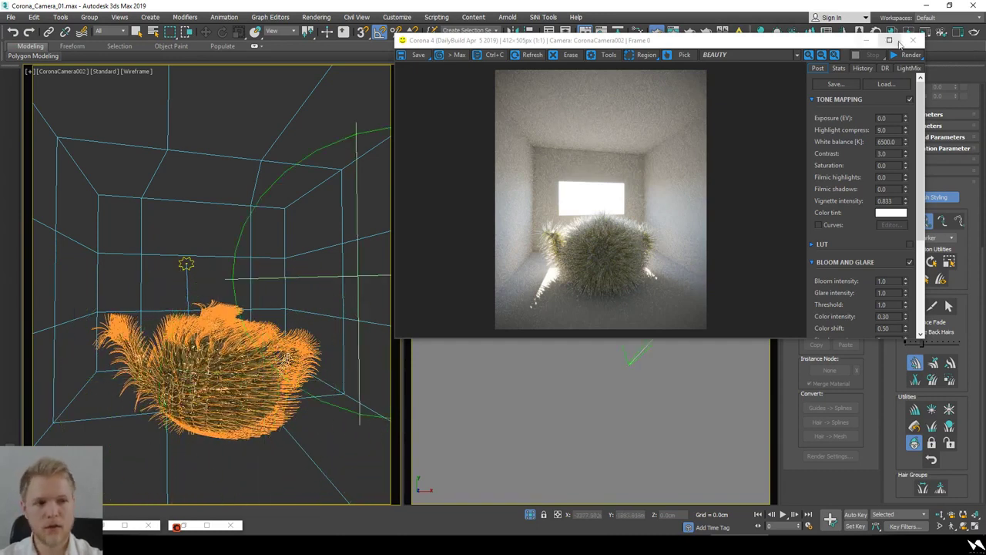
Start interactive rendering of the combed teapot and move the Corona frame buffer slightly down over the viewports
{"action": "left_click", "coordinate": [912, 57]}
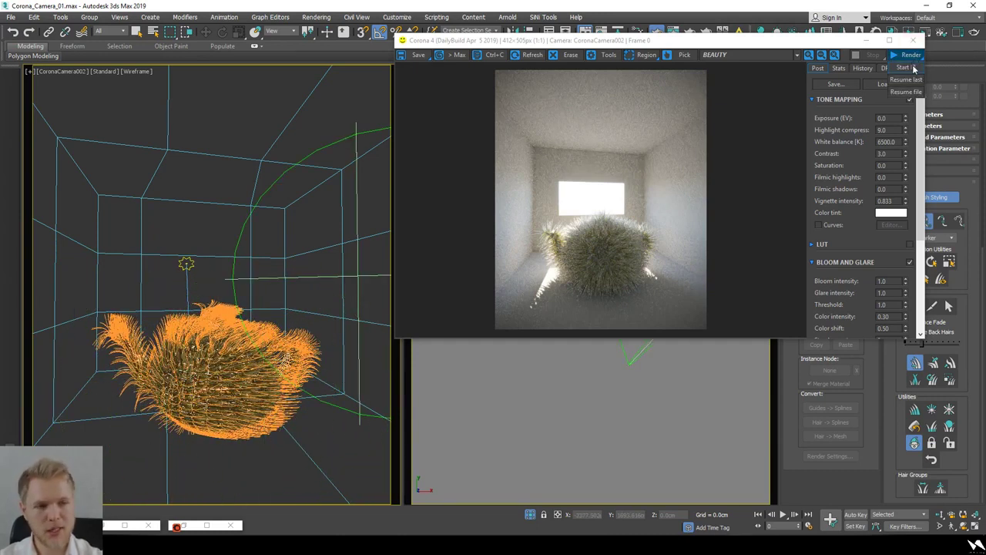
{"action": "left_click", "coordinate": [904, 68]}
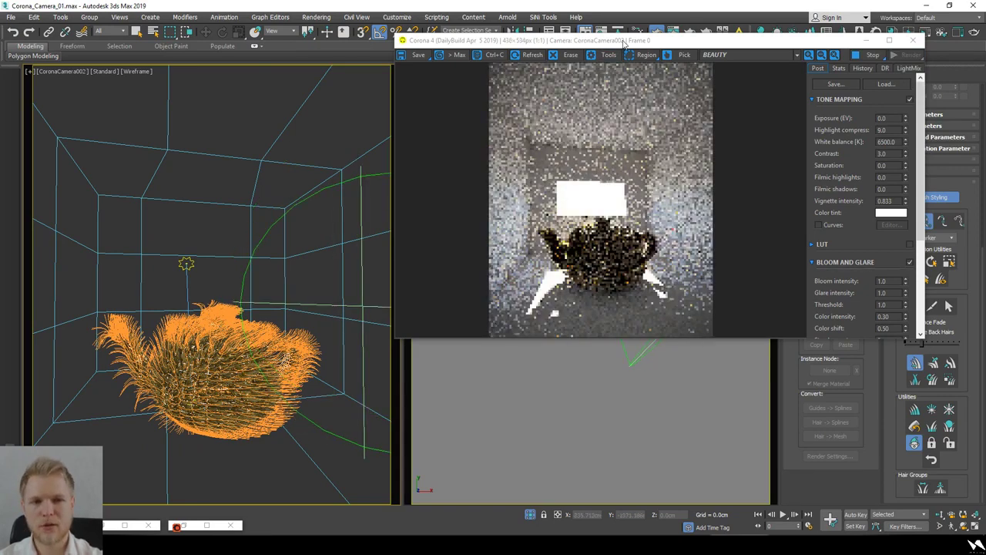
{"action": "left_click_drag", "start_coordinate": [621, 47], "coordinate": [577, 63]}
{"action": "scroll", "coordinate": [565, 288], "scroll_direction": "up", "scroll_amount": 2}
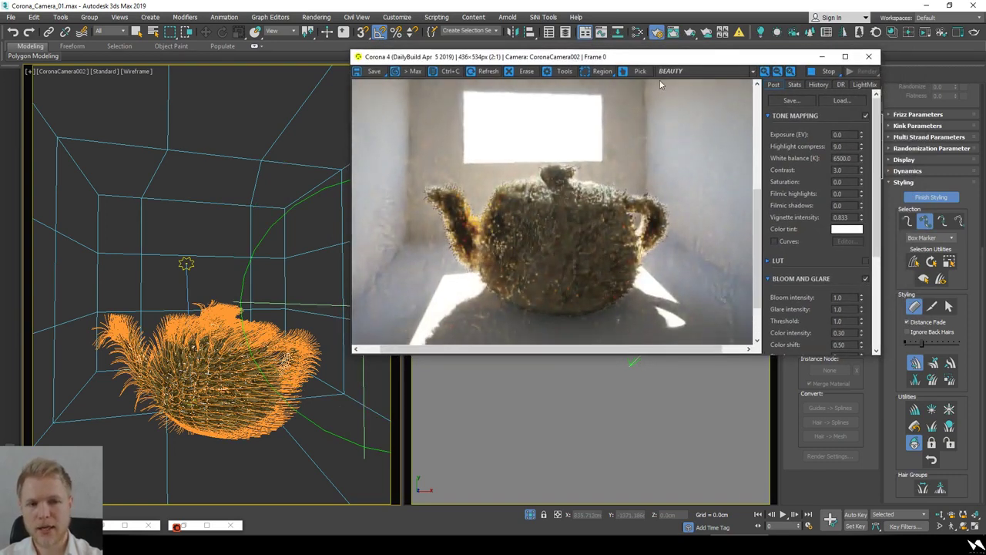
Enable region rendering and frame the whole furry teapot, including its spout, lid and handle, with the render region
{"action": "left_click", "coordinate": [602, 70]}
{"action": "mouse_move", "coordinate": [582, 143]}
{"action": "left_mouse_down"}
{"action": "mouse_move", "coordinate": [476, 239]}
{"action": "mouse_move", "coordinate": [409, 319]}
{"action": "left_mouse_up"}
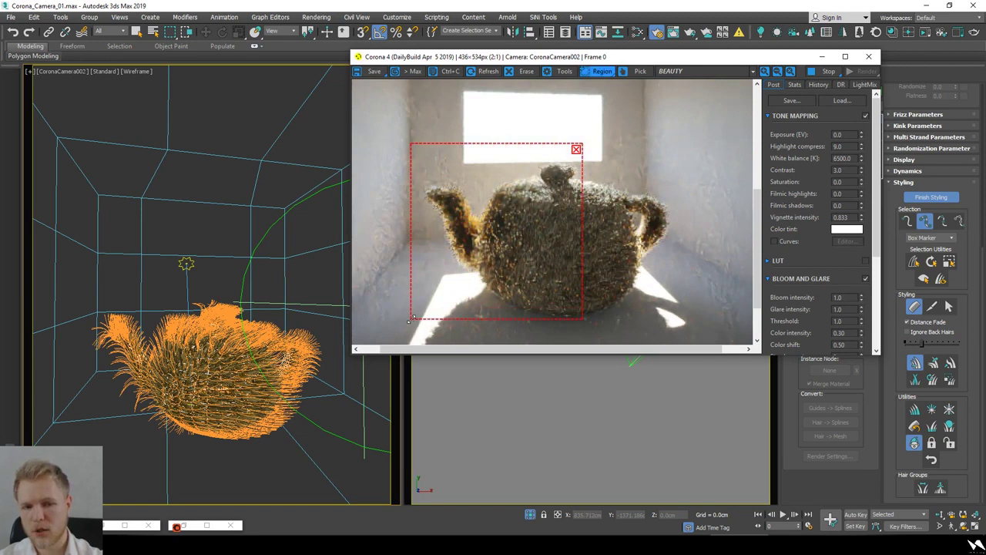
{"action": "left_click_drag", "start_coordinate": [582, 241], "coordinate": [681, 245]}
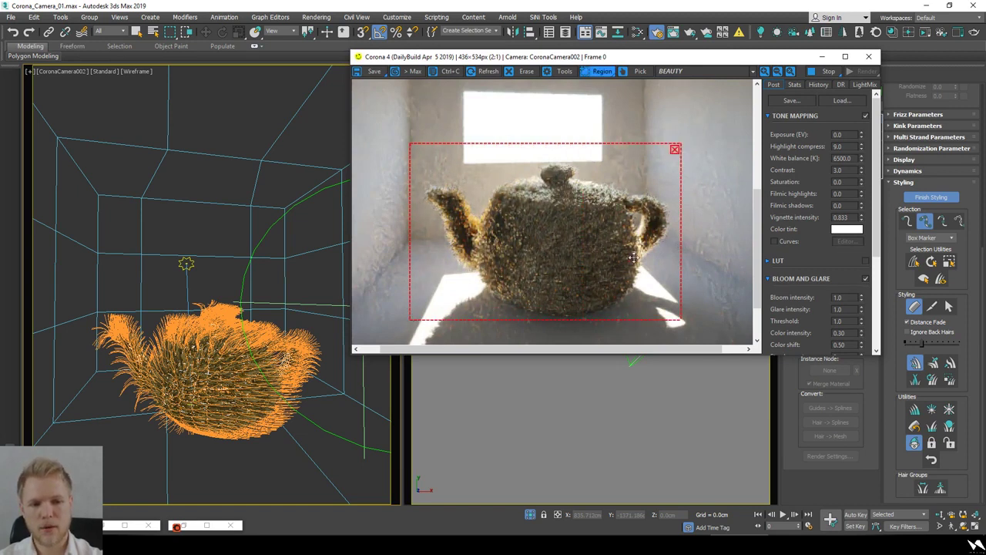
{"action": "left_click_drag", "start_coordinate": [568, 323], "coordinate": [567, 328]}
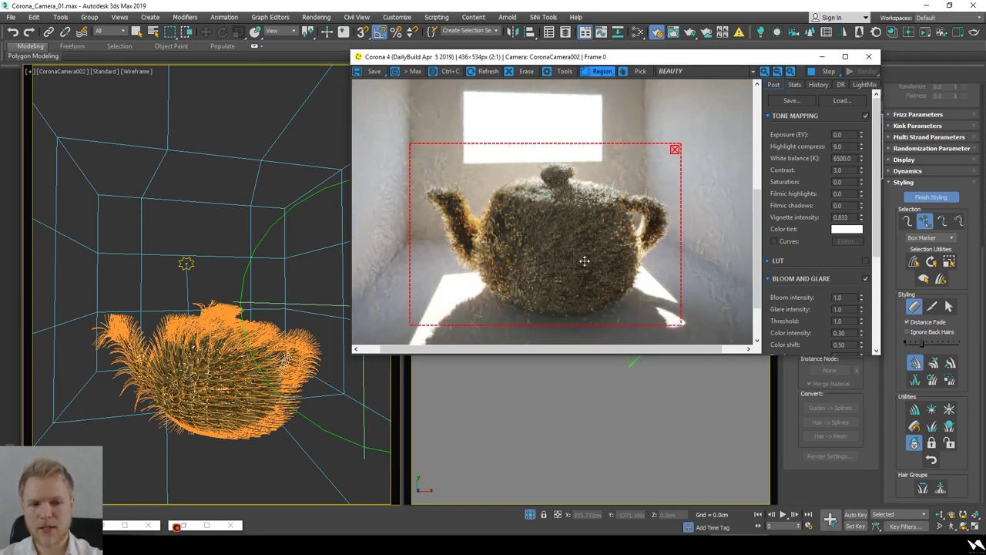
{"action": "left_click_drag", "start_coordinate": [583, 259], "coordinate": [590, 258]}
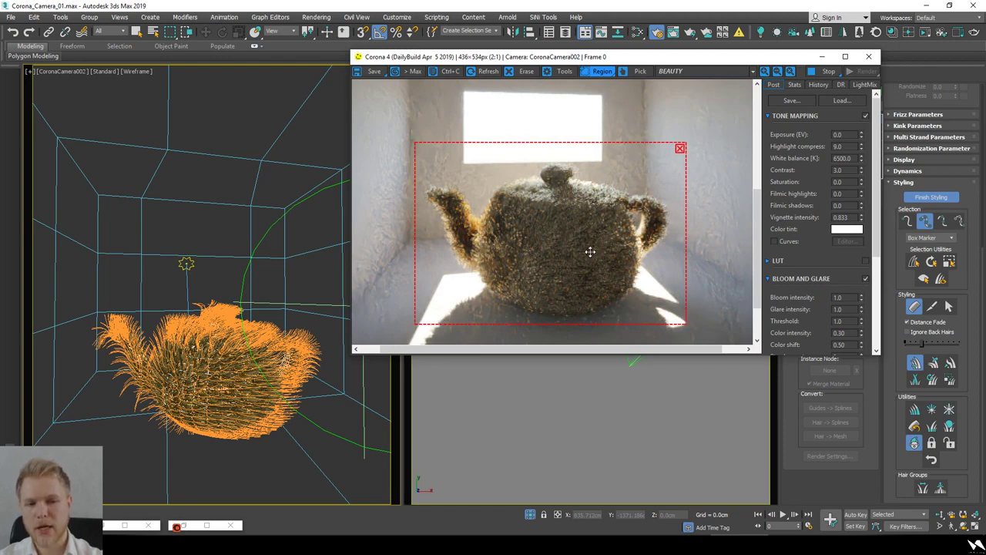
Examine the combed hair on the teapot's lid, spout, body and handle in the region render
{"action": "scroll", "coordinate": [579, 247], "scroll_direction": "up", "scroll_amount": 2}
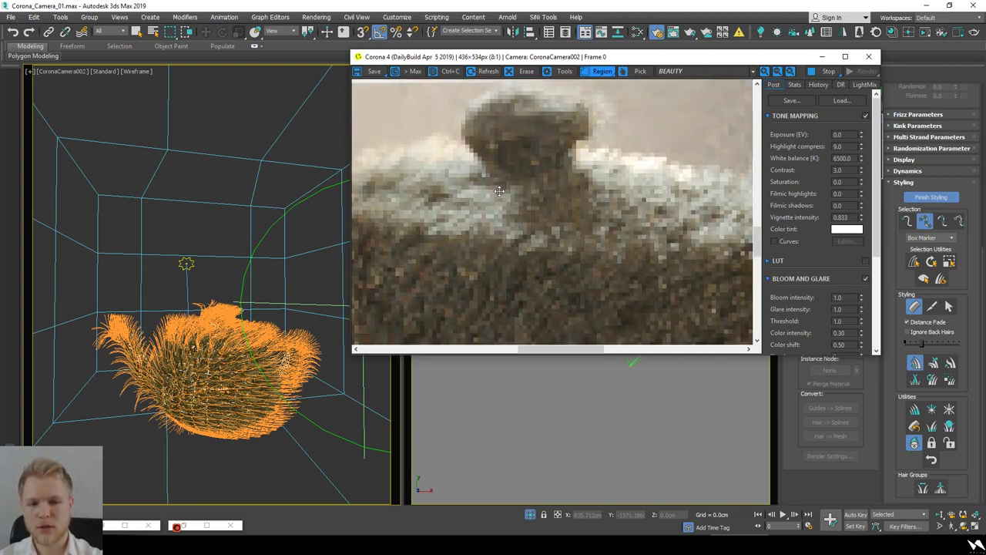
{"action": "middle_click_drag", "start_coordinate": [499, 190], "coordinate": [517, 221]}
{"action": "scroll", "coordinate": [517, 223], "scroll_direction": "down", "scroll_amount": 2}
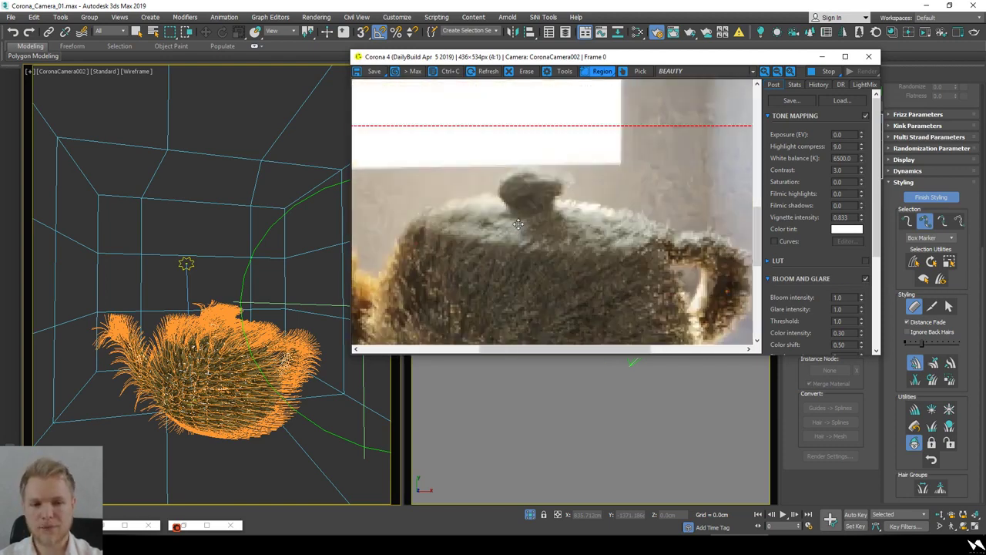
{"action": "scroll", "coordinate": [534, 231], "scroll_direction": "down", "scroll_amount": 2}
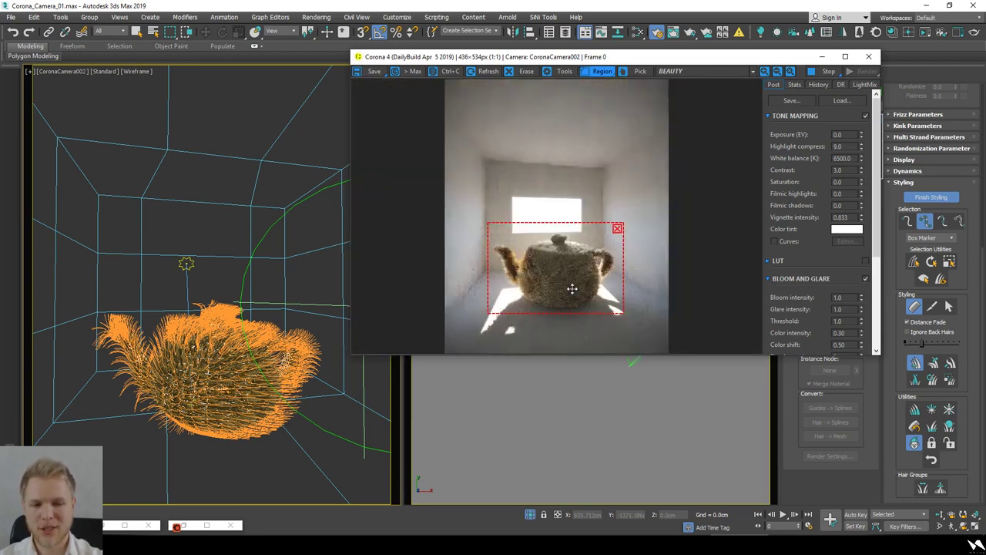
{"action": "scroll", "coordinate": [532, 277], "scroll_direction": "up", "scroll_amount": 2}
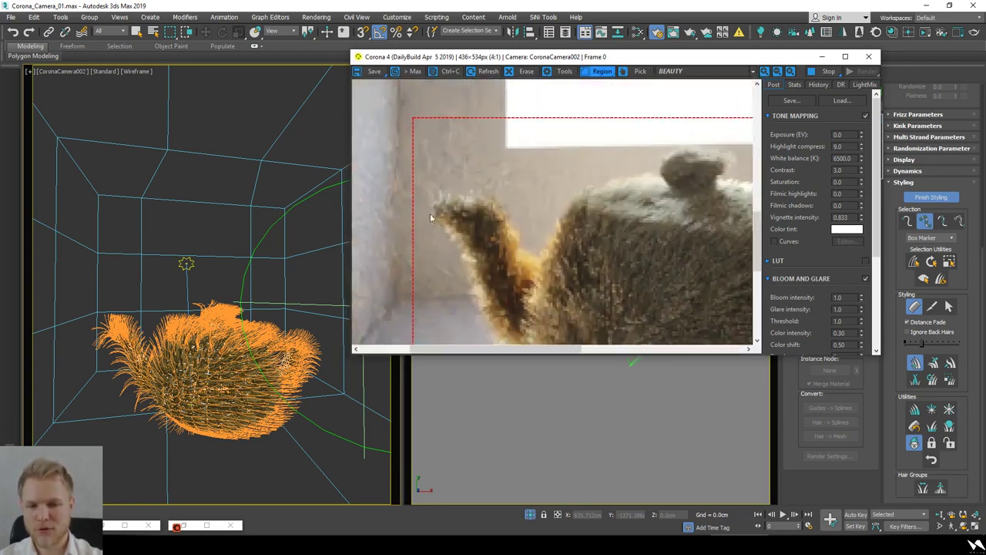
{"action": "scroll", "coordinate": [439, 212], "scroll_direction": "up", "scroll_amount": 1}
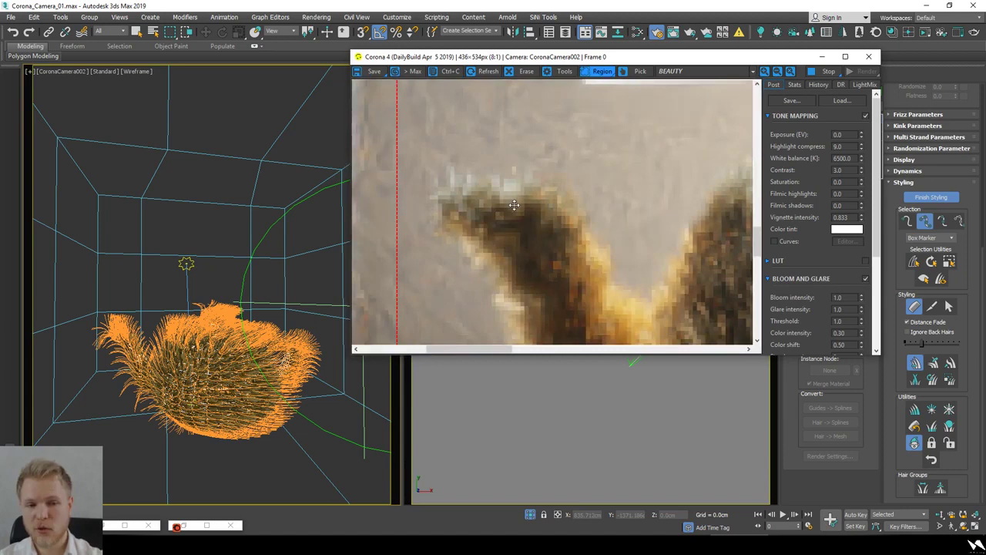
{"action": "scroll", "coordinate": [513, 216], "scroll_direction": "down", "scroll_amount": 3}
{"action": "scroll", "coordinate": [506, 268], "scroll_direction": "up", "scroll_amount": 2}
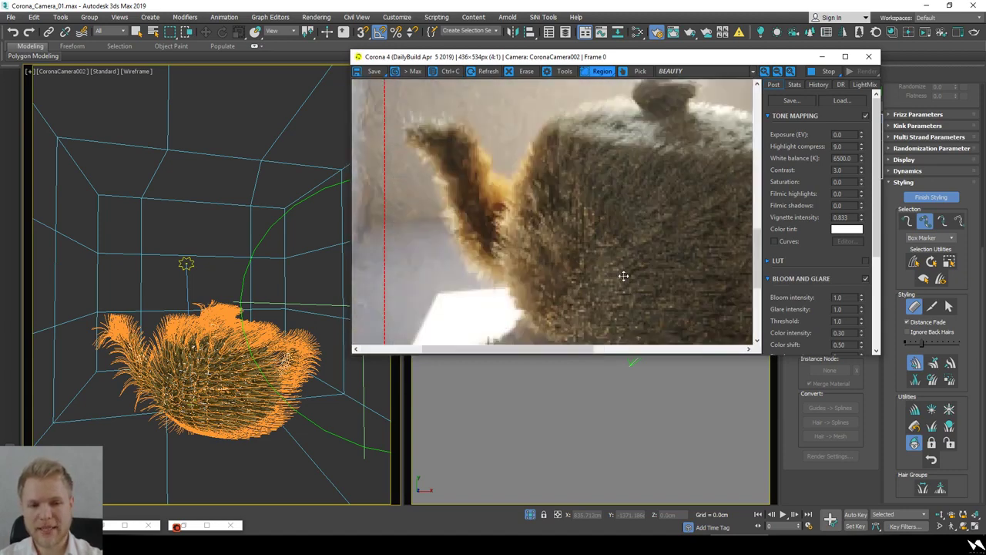
{"action": "left_click_drag", "start_coordinate": [623, 275], "coordinate": [510, 251]}
{"action": "scroll", "coordinate": [636, 198], "scroll_direction": "up", "scroll_amount": 1}
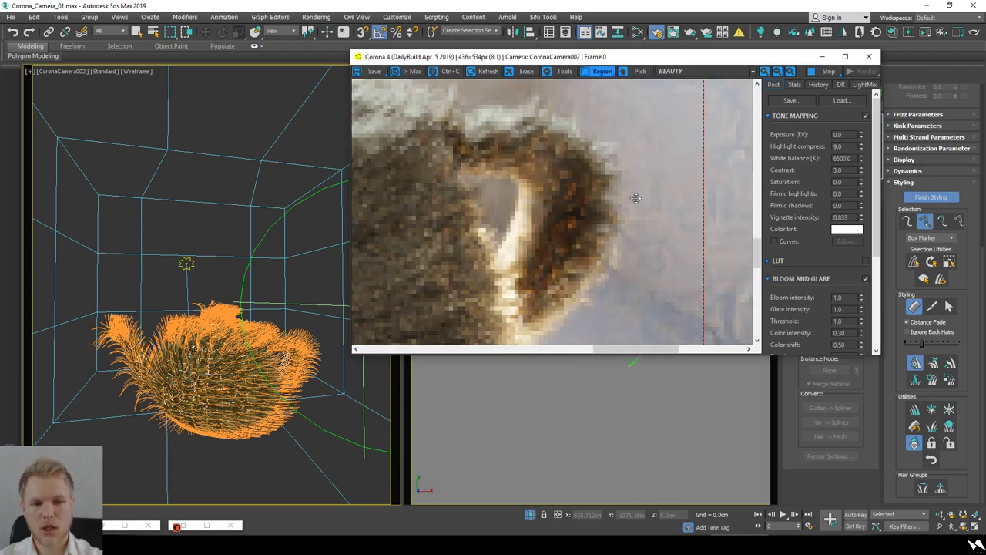
{"action": "scroll", "coordinate": [626, 220], "scroll_direction": "down", "scroll_amount": 3}
{"action": "scroll", "coordinate": [590, 282], "scroll_direction": "up", "scroll_amount": 1}
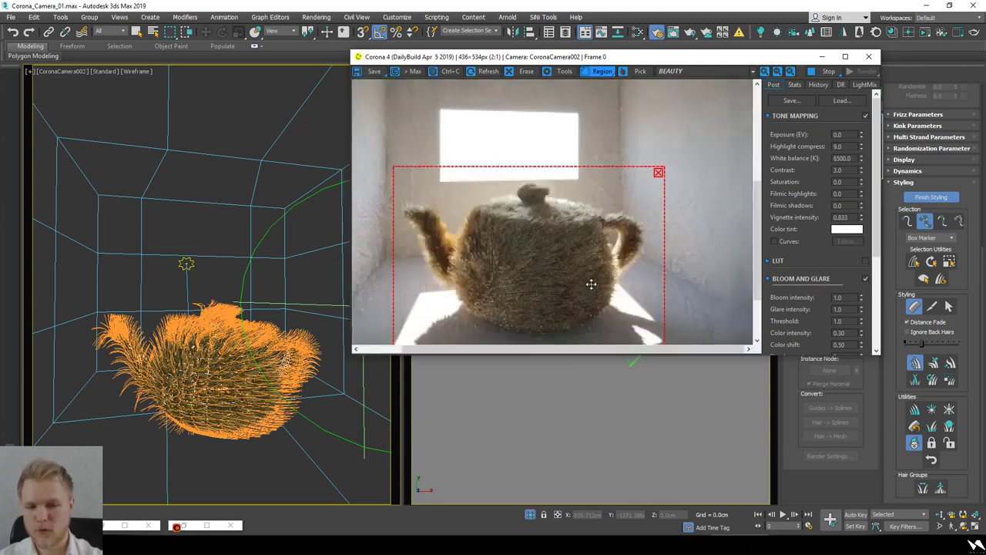
{"action": "scroll", "coordinate": [581, 286], "scroll_direction": "down", "scroll_amount": 1}
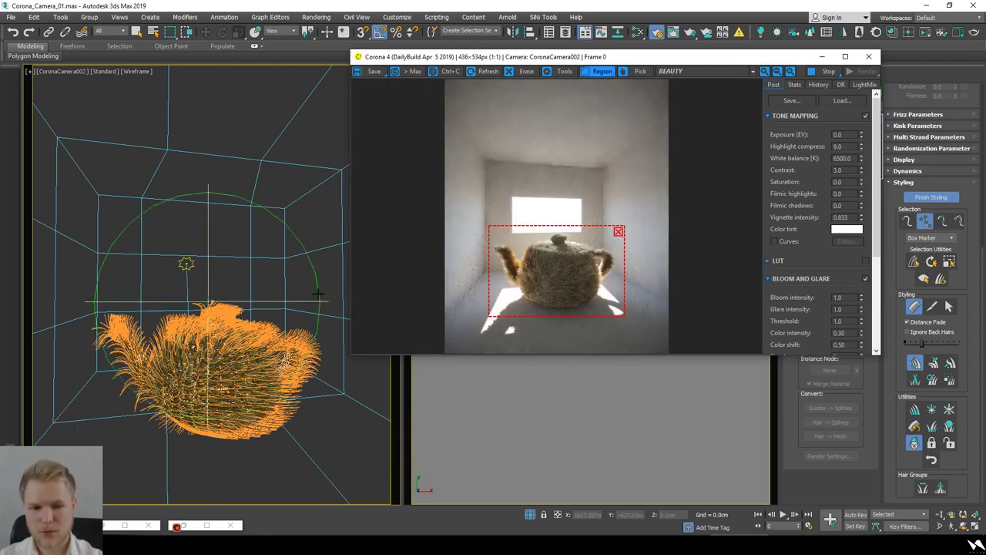
Try bloom intensities of 5, 50 and 24 on the teapot render
{"action": "left_click", "coordinate": [186, 263]}
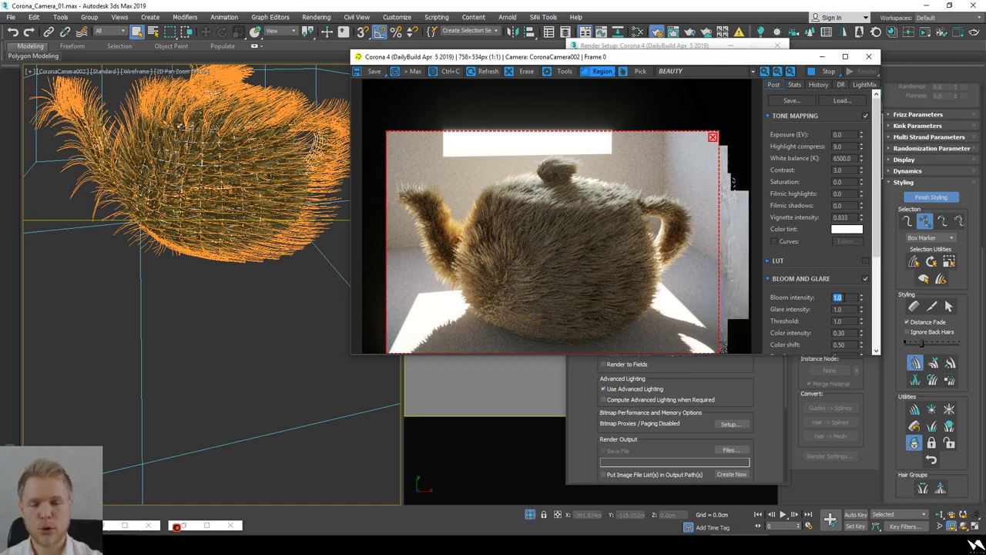
{"action": "type", "text": "5"}
{"action": "key", "text": "Return"}
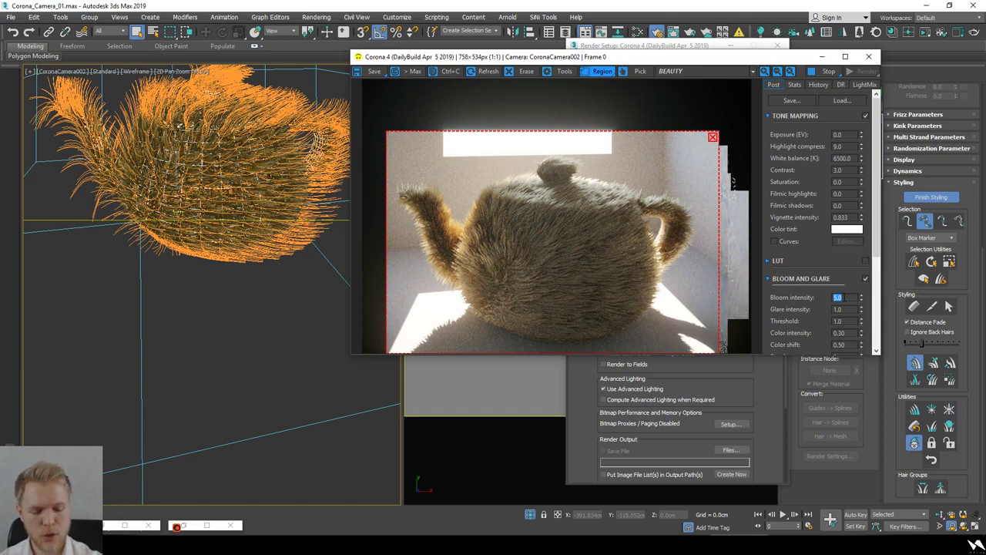
{"action": "key", "text": "Return"}
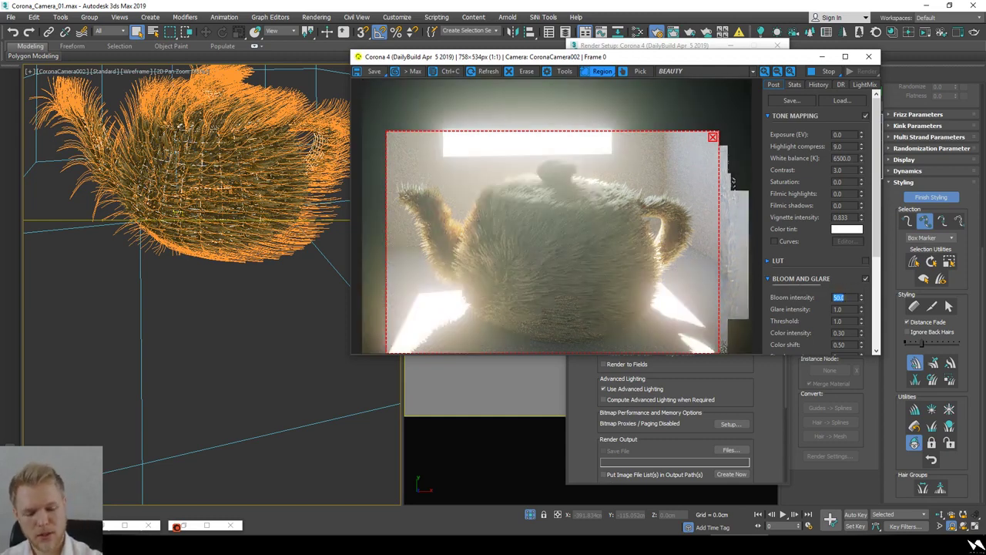
{"action": "type", "text": "24"}
{"action": "key", "text": "Return"}
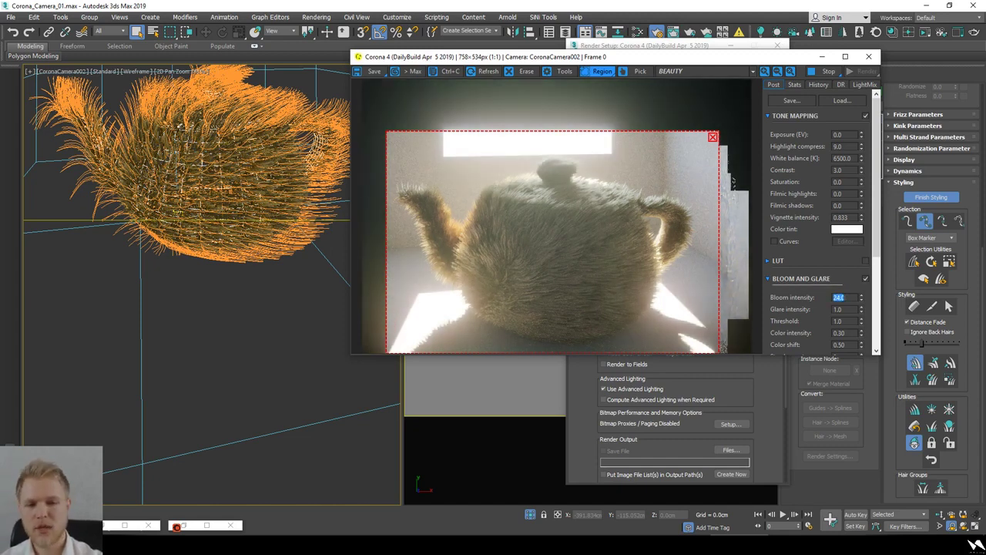
Inspect the bloom on the teapot's hair up close and set the bloom intensity to 15
{"action": "scroll", "coordinate": [545, 254], "scroll_direction": "up", "scroll_amount": 3}
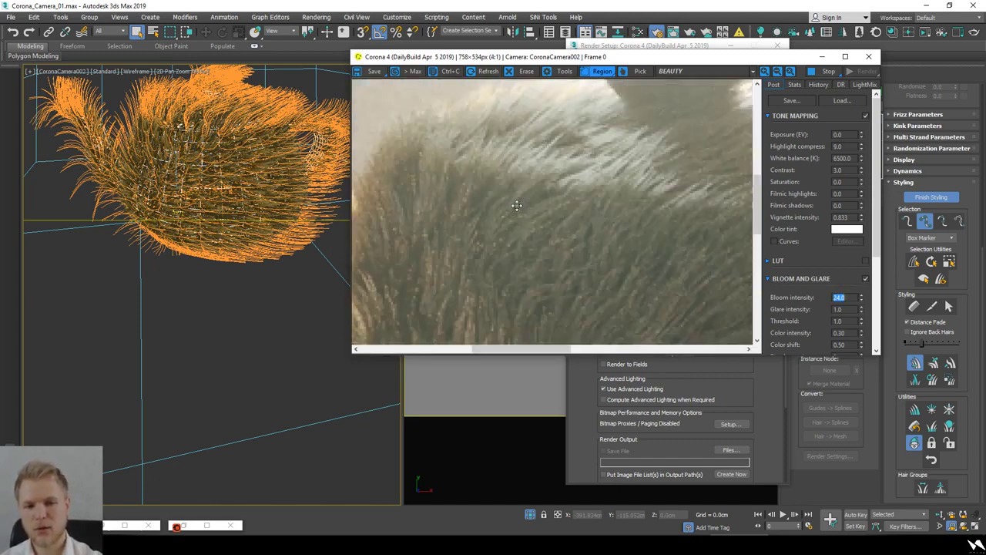
{"action": "scroll", "coordinate": [516, 203], "scroll_direction": "down", "scroll_amount": 2}
{"action": "scroll", "coordinate": [612, 246], "scroll_direction": "up", "scroll_amount": 1}
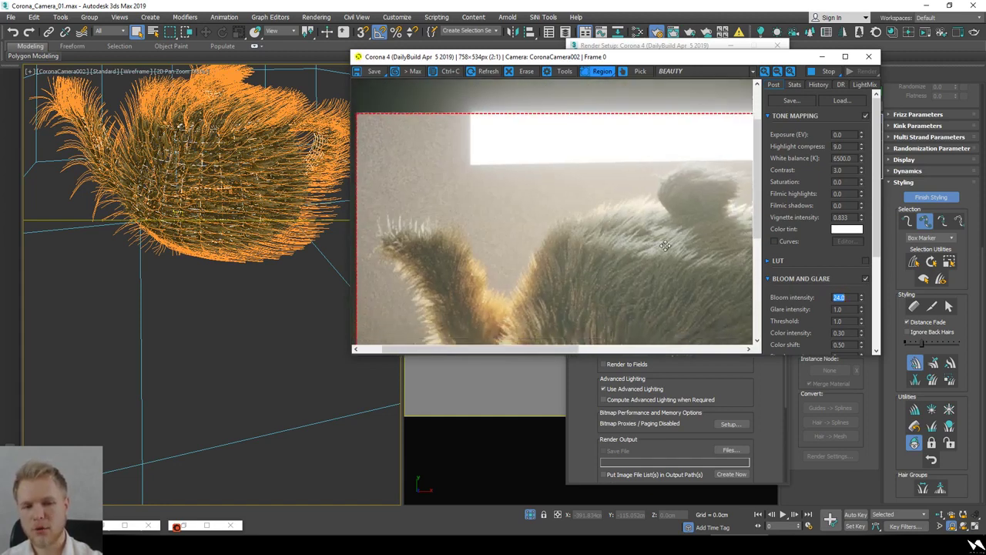
{"action": "scroll", "coordinate": [666, 245], "scroll_direction": "down", "scroll_amount": 1}
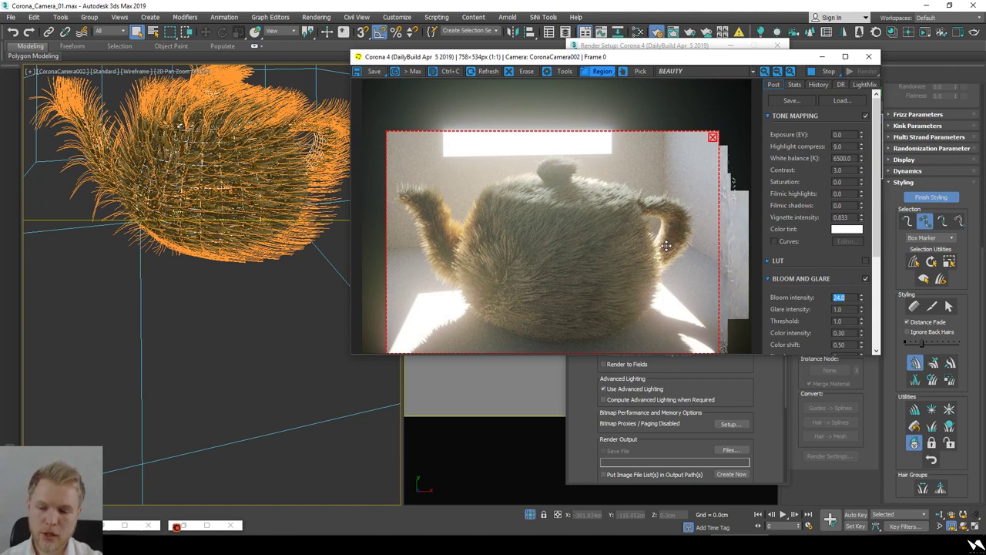
{"action": "type", "text": "15"}
{"action": "key", "text": "Return"}
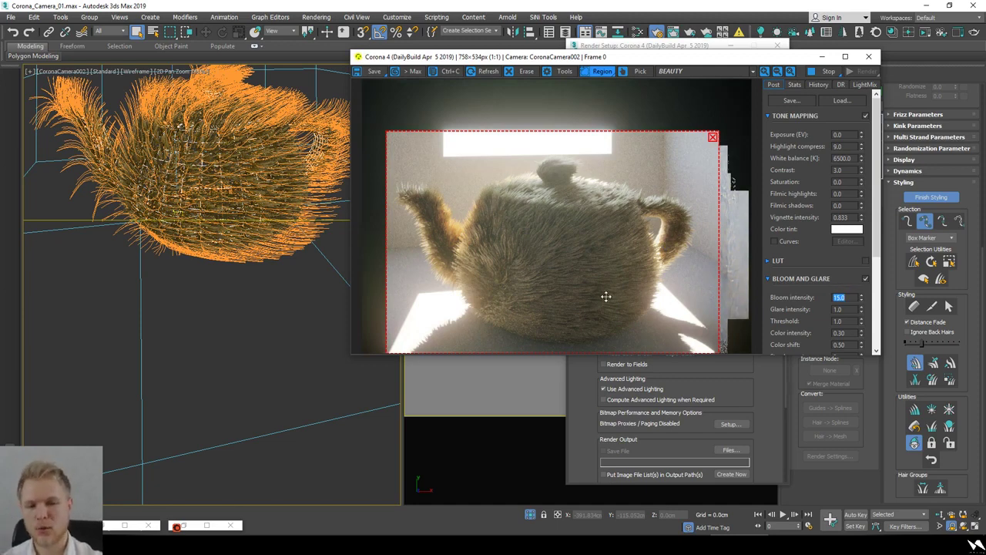
Inspect the rendered fur with its softened glow on the teapot's body, lid knob, spout and handle
{"action": "scroll", "coordinate": [606, 295], "scroll_direction": "up", "scroll_amount": 3}
{"action": "scroll", "coordinate": [593, 308], "scroll_direction": "down", "scroll_amount": 1}
{"action": "scroll", "coordinate": [597, 256], "scroll_direction": "down", "scroll_amount": 1}
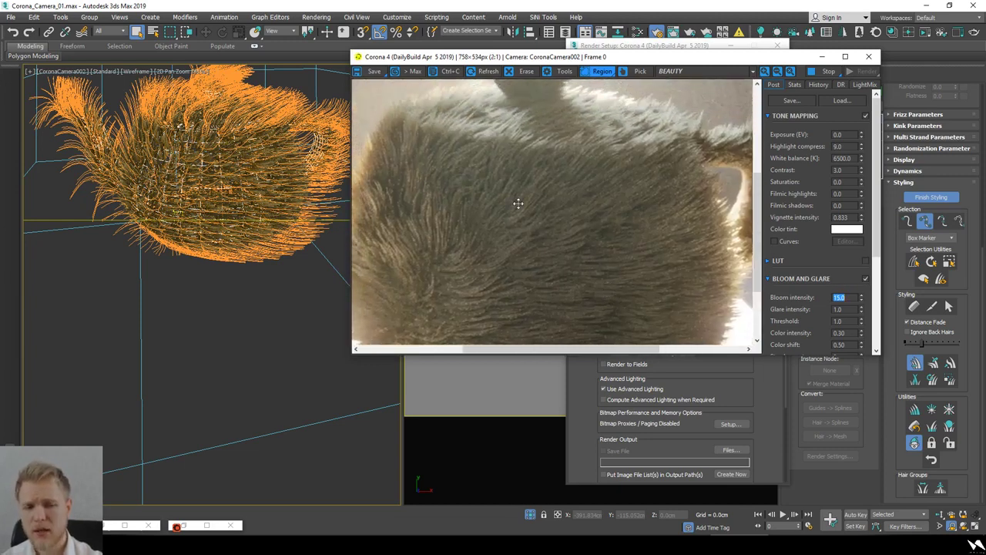
{"action": "left_click_drag", "start_coordinate": [520, 203], "coordinate": [555, 249]}
{"action": "scroll", "coordinate": [542, 212], "scroll_direction": "up", "scroll_amount": 1}
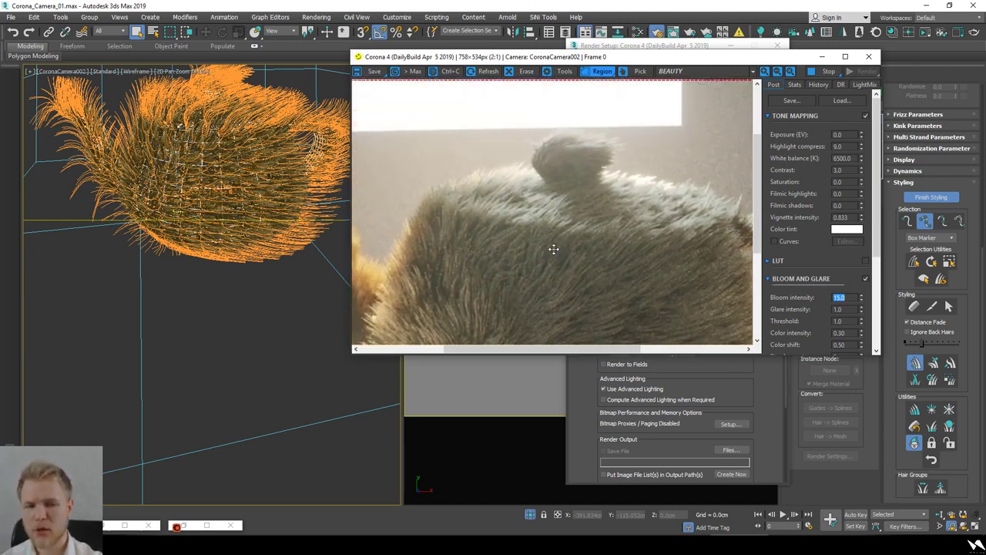
{"action": "scroll", "coordinate": [592, 254], "scroll_direction": "down", "scroll_amount": 1}
{"action": "scroll", "coordinate": [450, 224], "scroll_direction": "up", "scroll_amount": 1}
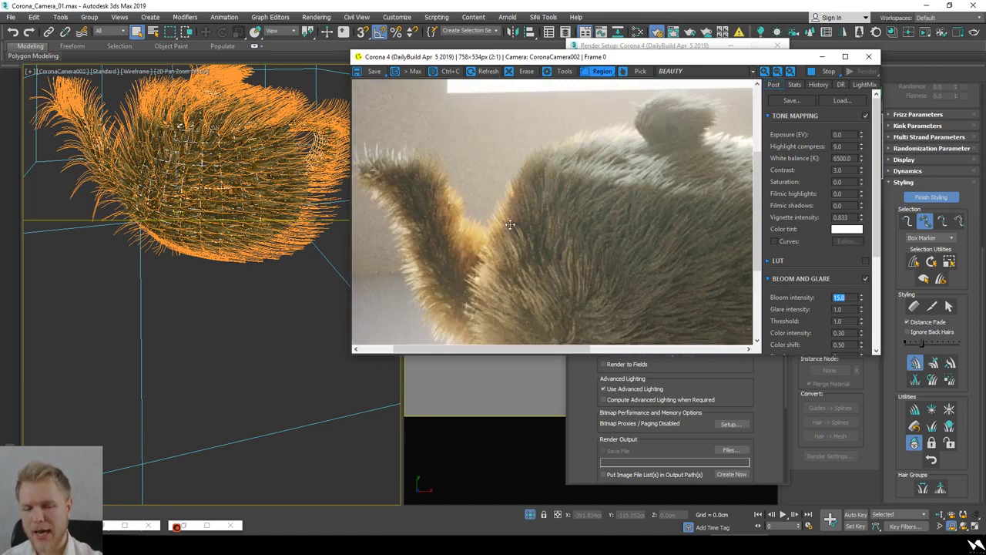
{"action": "scroll", "coordinate": [458, 193], "scroll_direction": "up", "scroll_amount": 1}
{"action": "left_click_drag", "start_coordinate": [675, 198], "coordinate": [566, 213]}
{"action": "scroll", "coordinate": [510, 213], "scroll_direction": "down", "scroll_amount": 1}
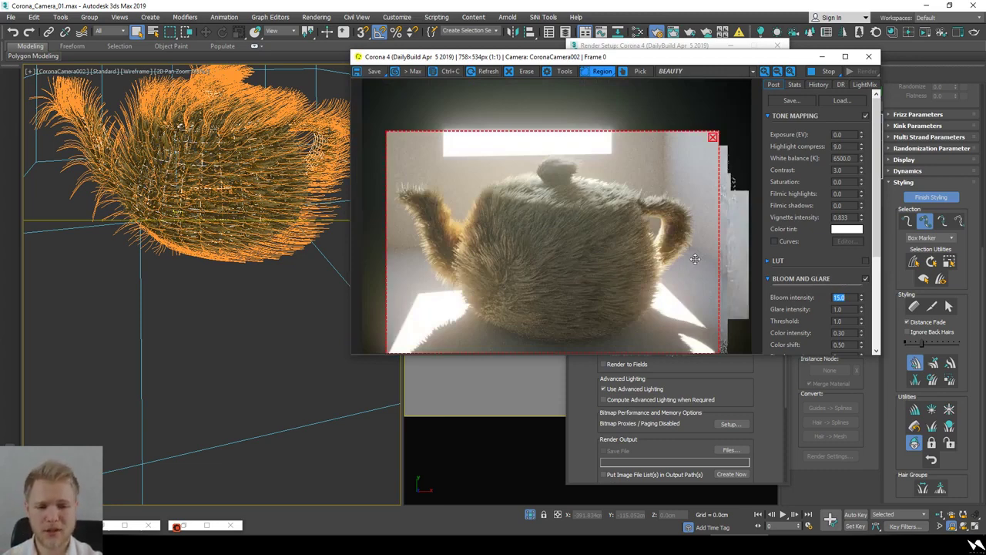
{"action": "scroll", "coordinate": [438, 214], "scroll_direction": "up", "scroll_amount": 1}
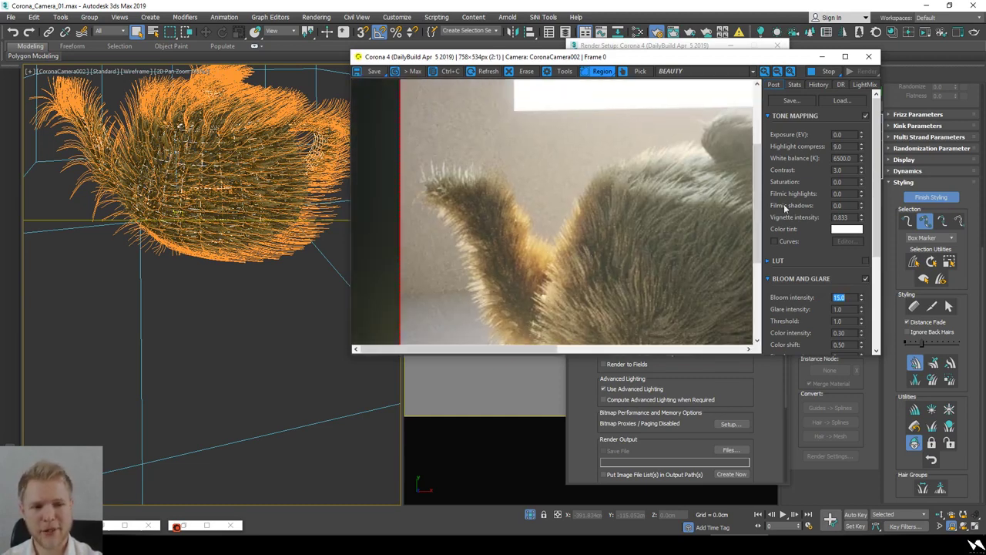
{"action": "middle_click_drag", "start_coordinate": [721, 197], "coordinate": [628, 201]}
{"action": "scroll", "coordinate": [619, 247], "scroll_direction": "down", "scroll_amount": 1}
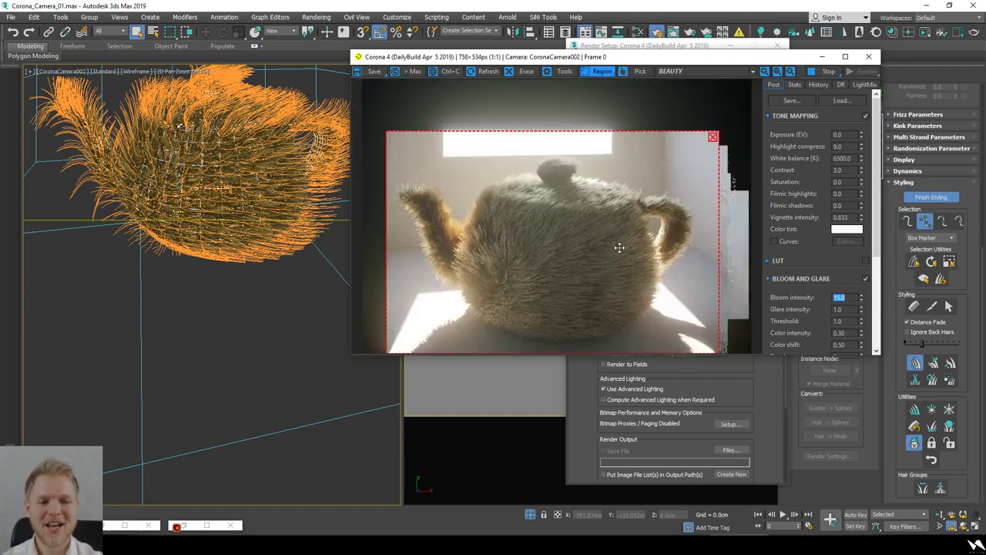